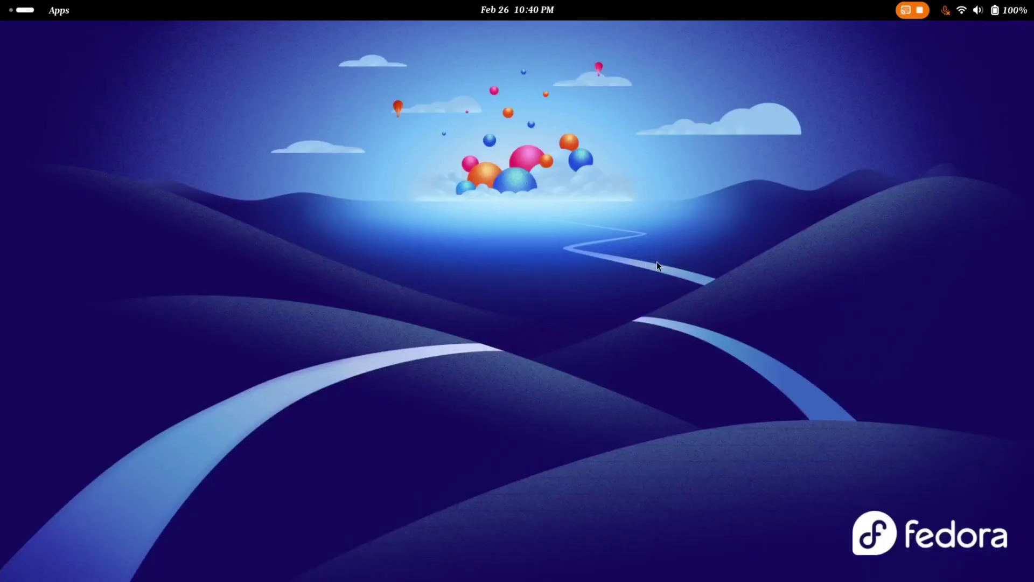
Launch GNOME Software from the dock in the Activities overview
key("super")
left_click(694, 357)
key("super")
left_click(348, 552)
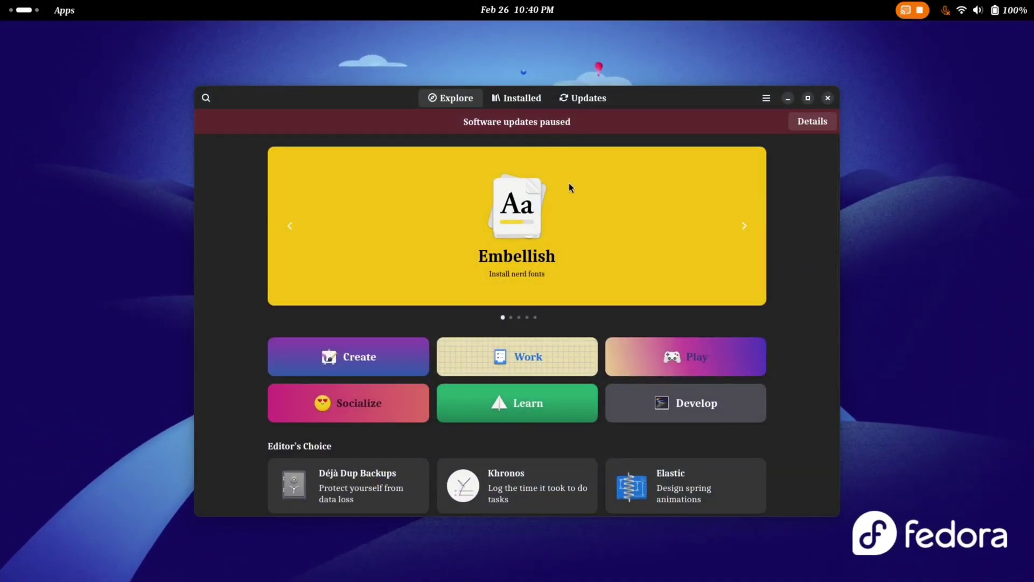
Find Extension Manager by searching 'extens' in Software, launch it, and switch to Browse
type("extens")
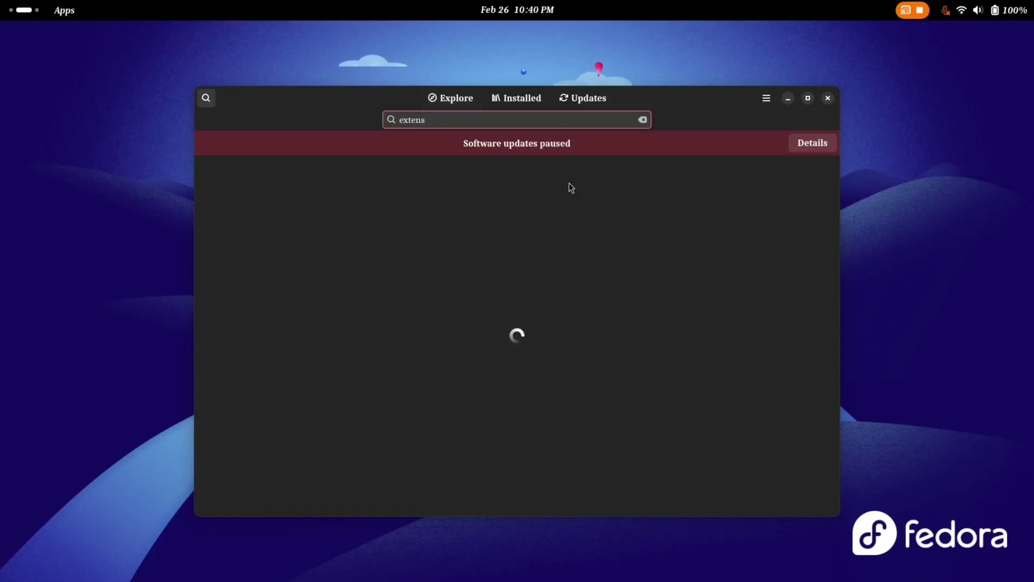
key("Return")
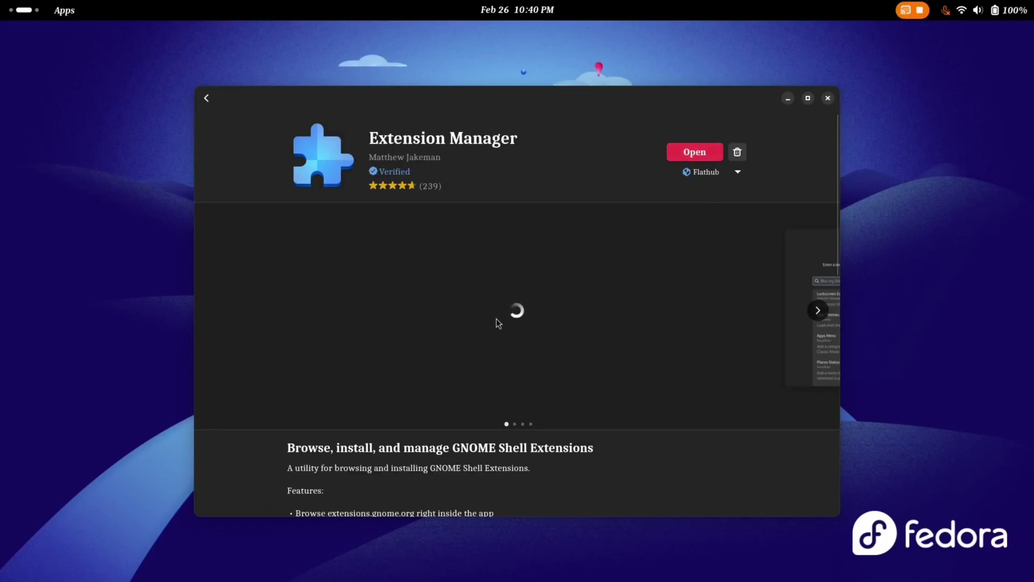
key("Return")
left_click(537, 33)
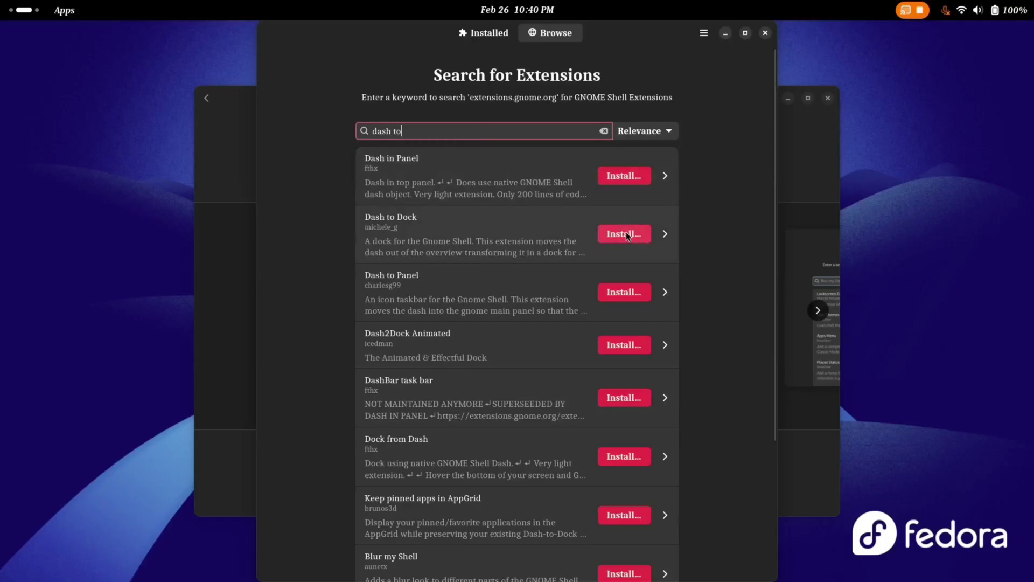
Install Dash to Dock and set its screen position to Top, leaving all-monitors off
left_click(625, 234)
left_click(592, 322)
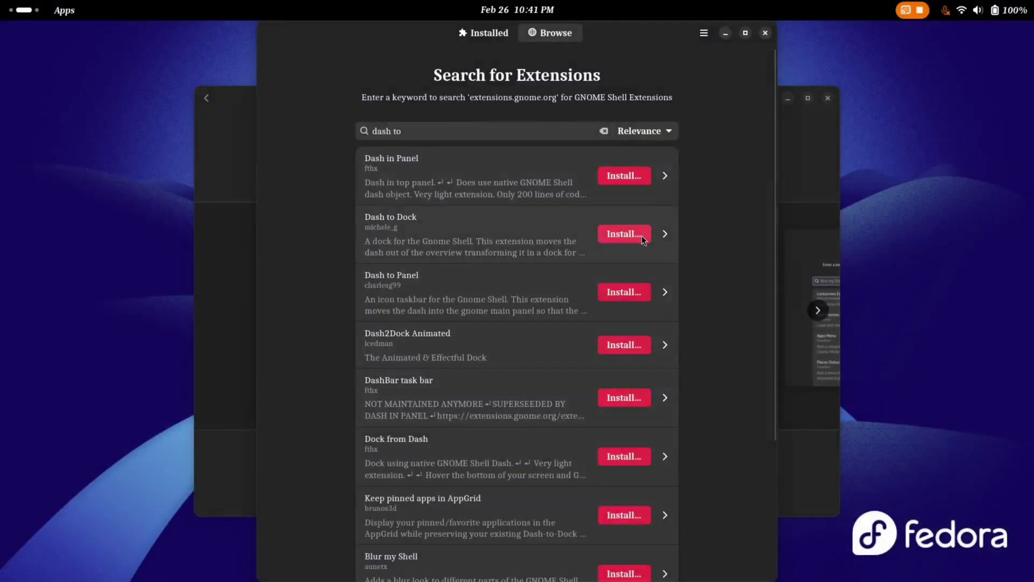
left_click(614, 141)
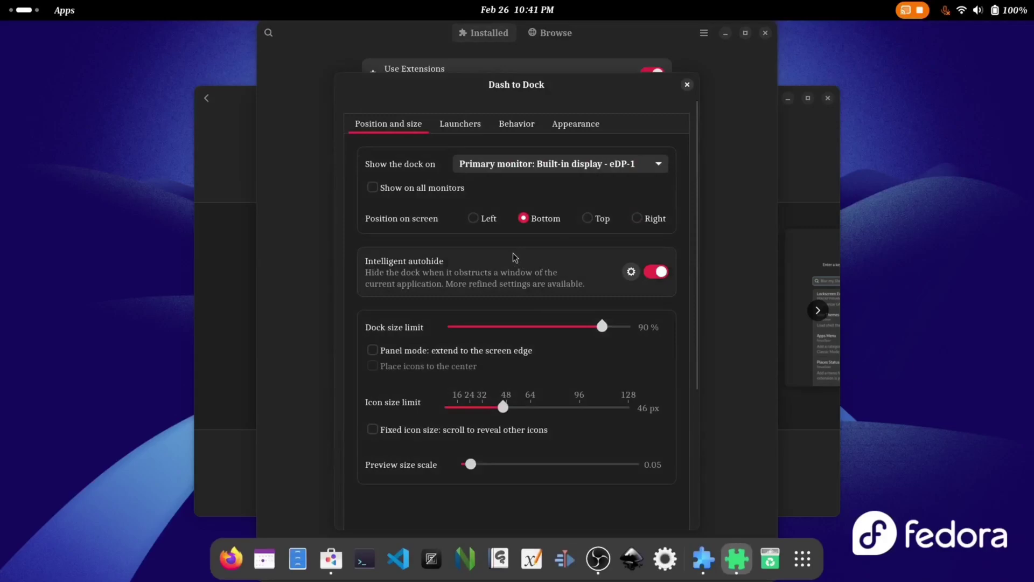
left_click(377, 190)
left_click(378, 190)
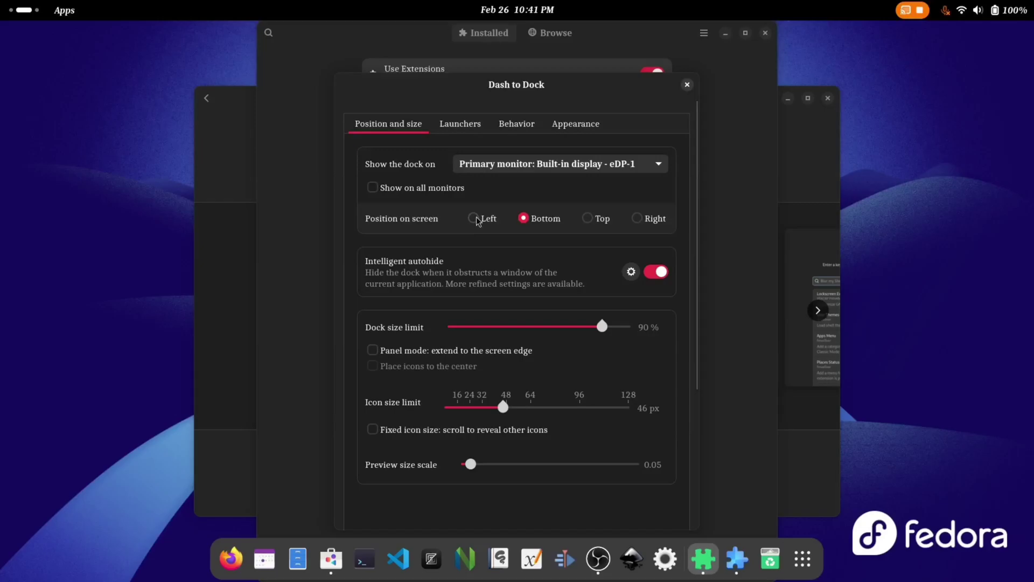
left_click(595, 218)
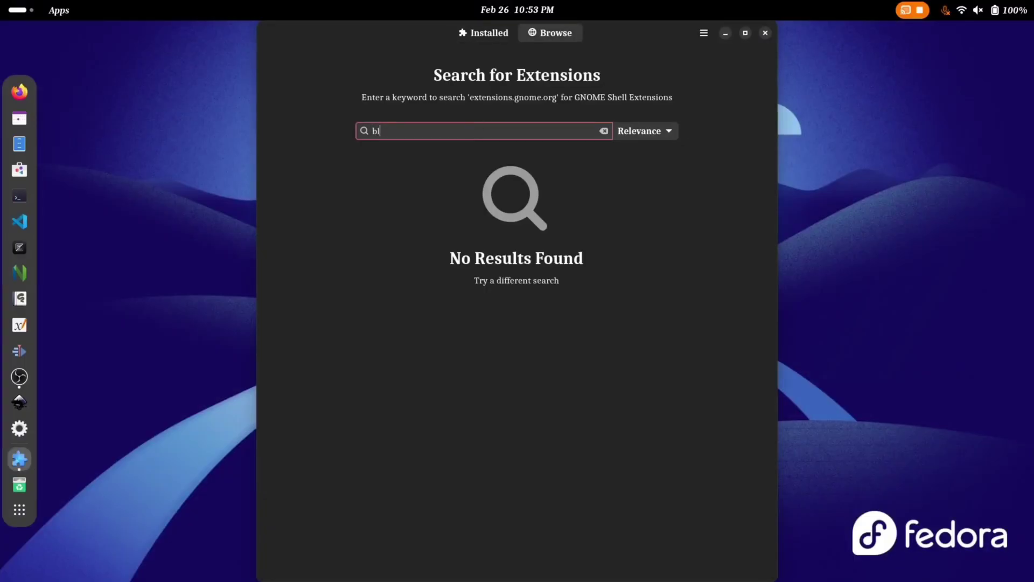
Install Blur my Shell and open its settings from the Installed list
type("ur my shell")
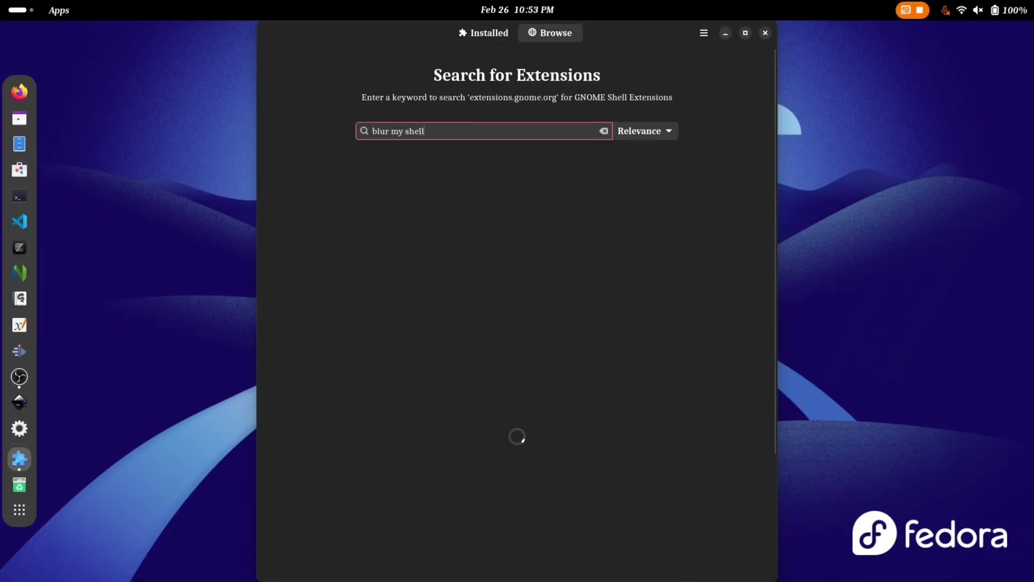
left_click(625, 176)
left_click(569, 329)
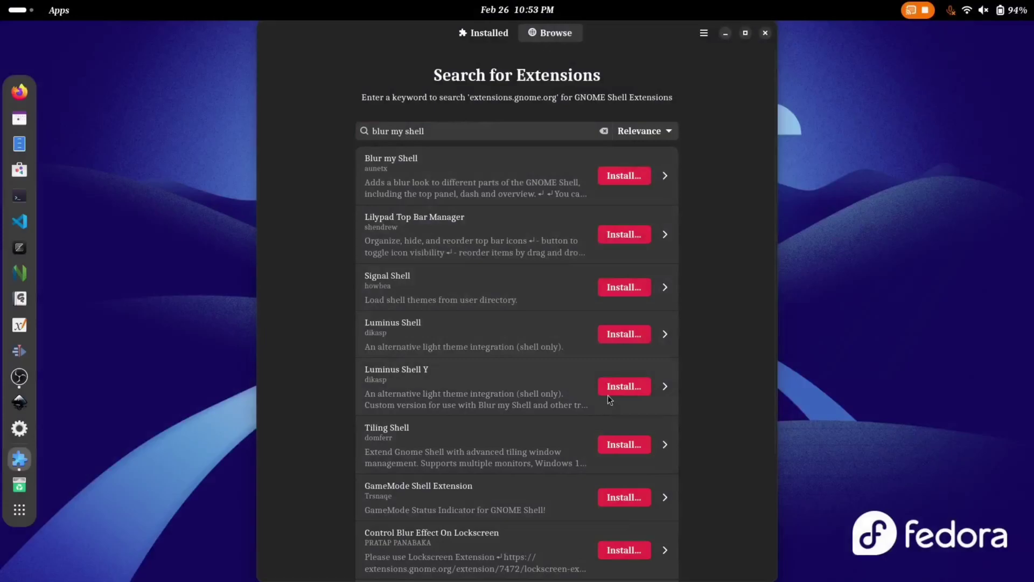
left_click(505, 34)
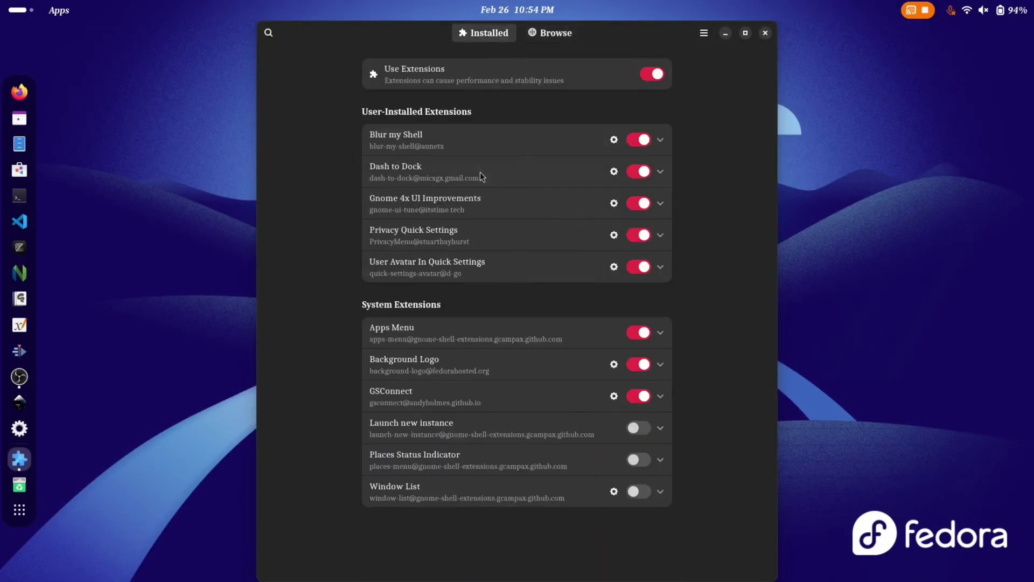
left_click(614, 139)
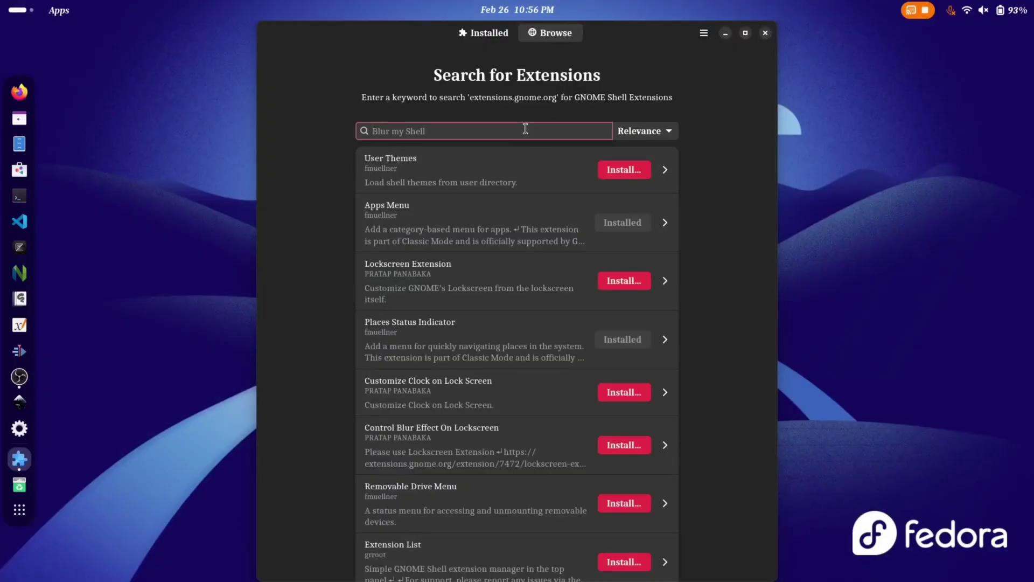
Look up GSConnect's details with a 'gsct' search, then close Extension Manager
type("gsconnect")
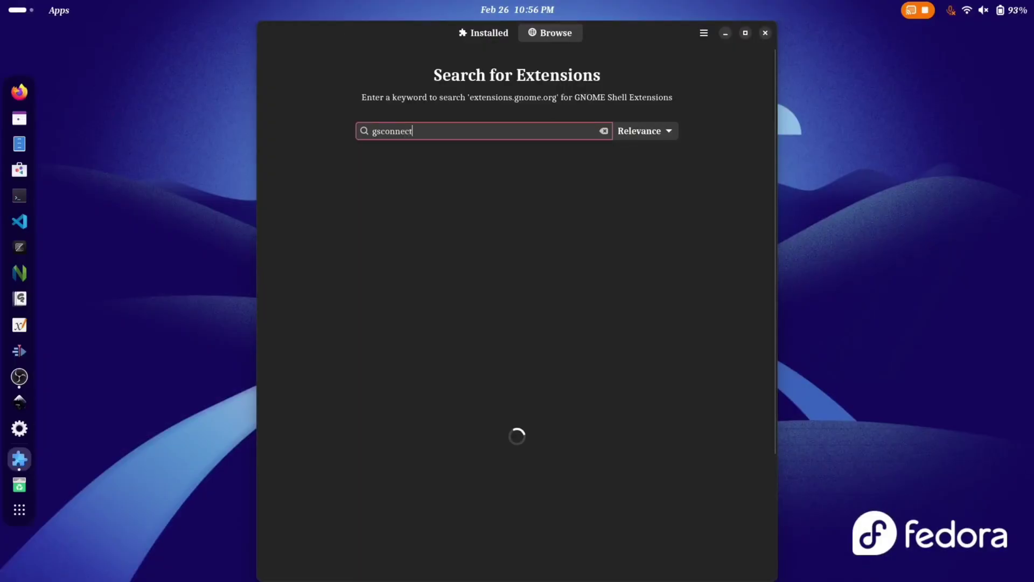
left_click(625, 186)
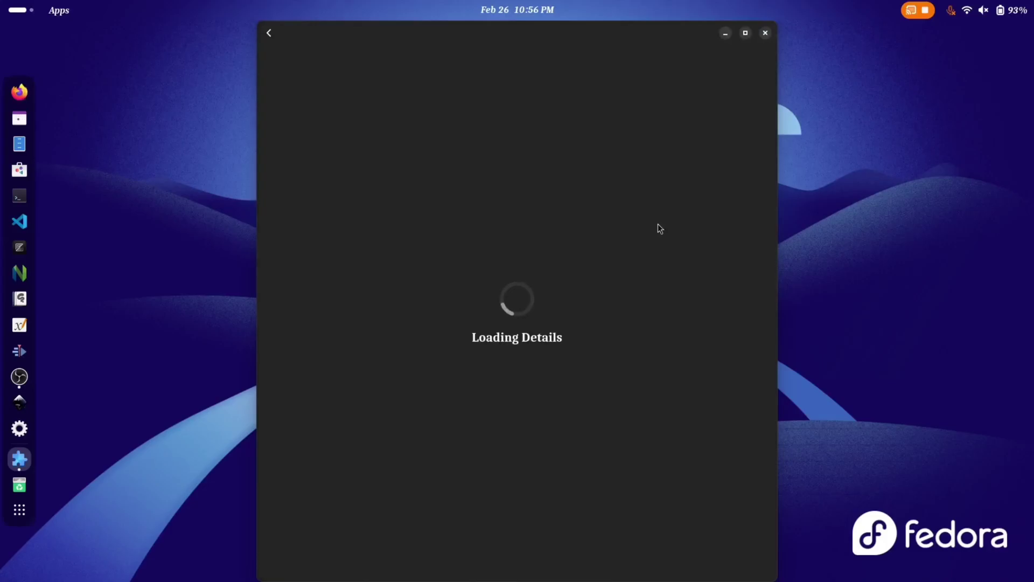
left_click(765, 33)
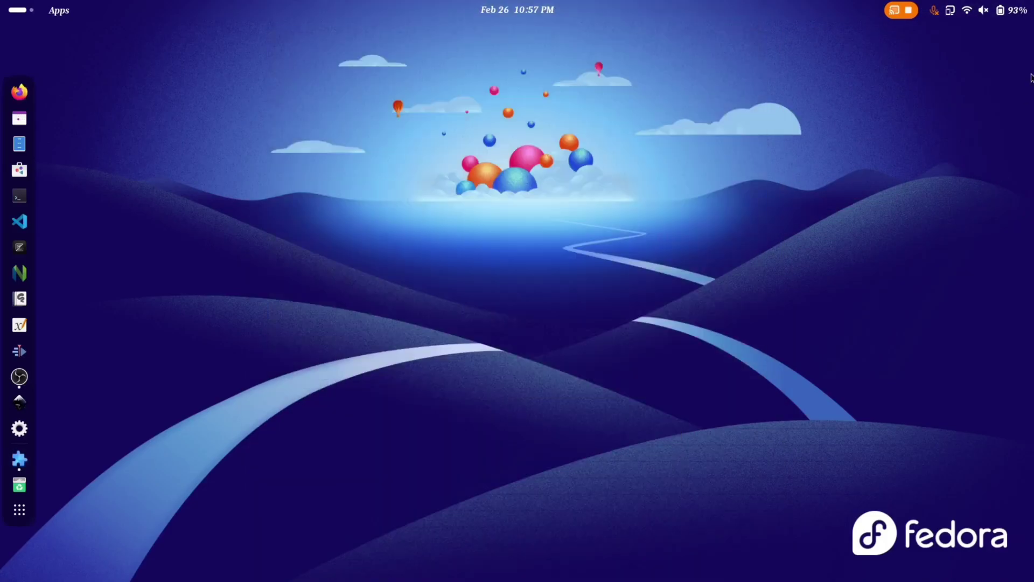
Share wallhaven-kxpkl1_1920x1080.png to the phone via GSConnect and check the notifications
left_click(970, 10)
left_click(1006, 261)
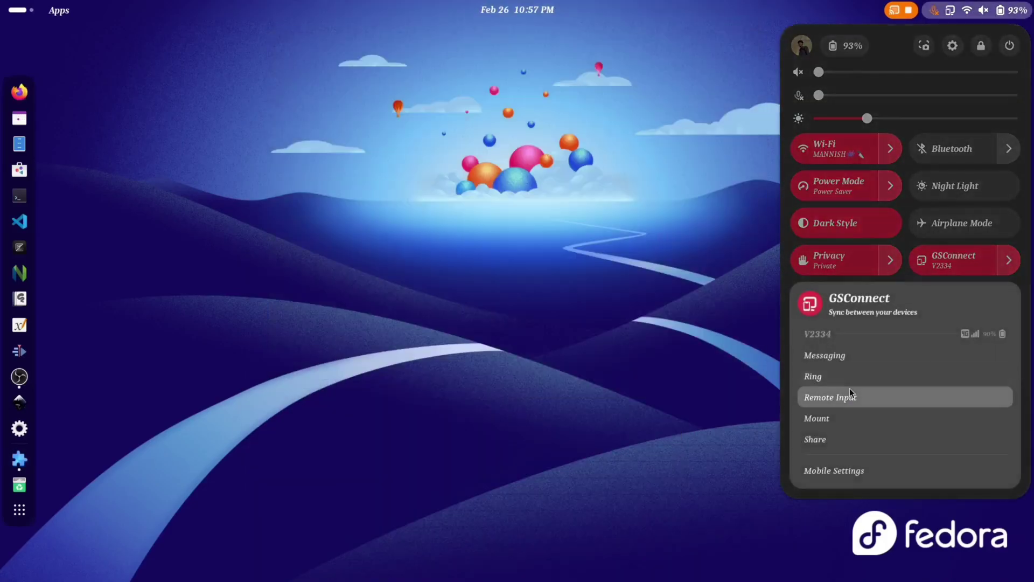
left_click(815, 440)
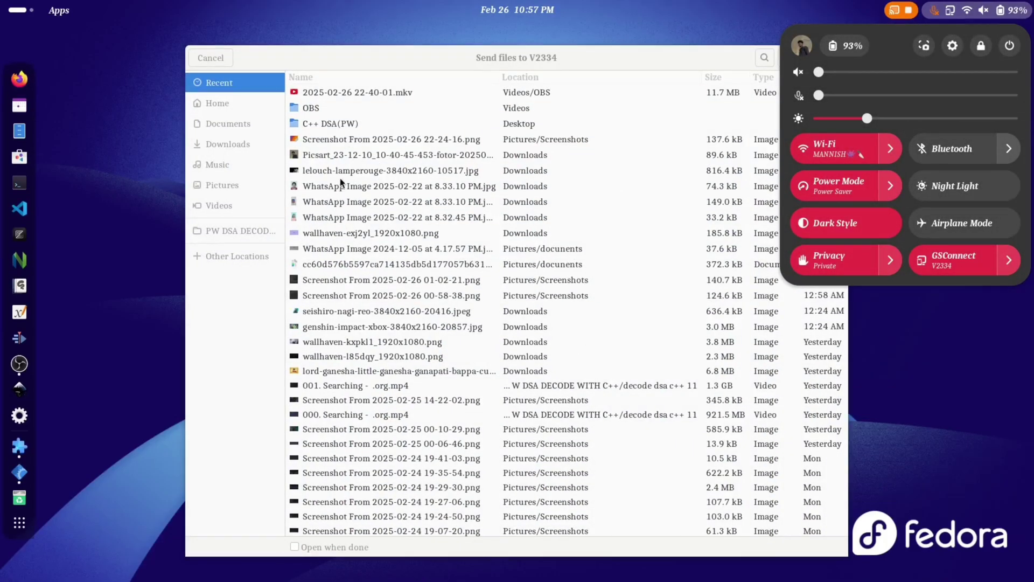
double_click(329, 341)
key("super+v")
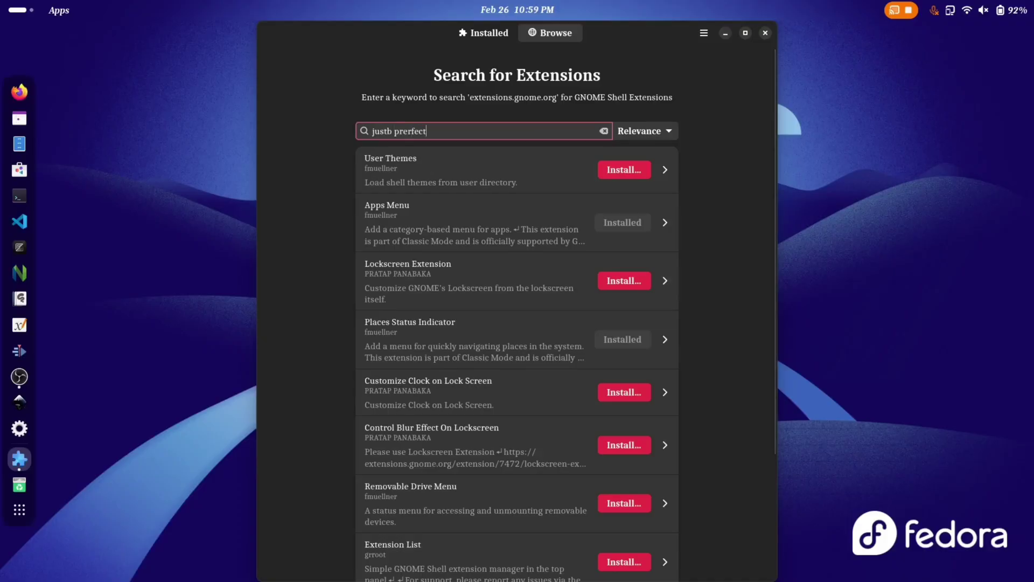
Correct the misspelt search and open Just Perfection's preferences
left_click(393, 131)
key("BackSpace")
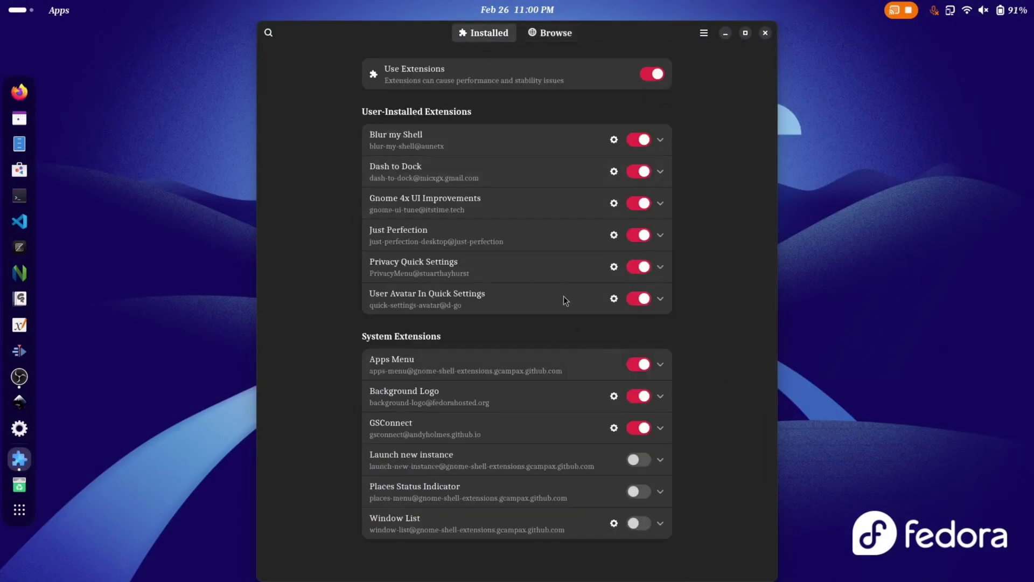
left_click(614, 235)
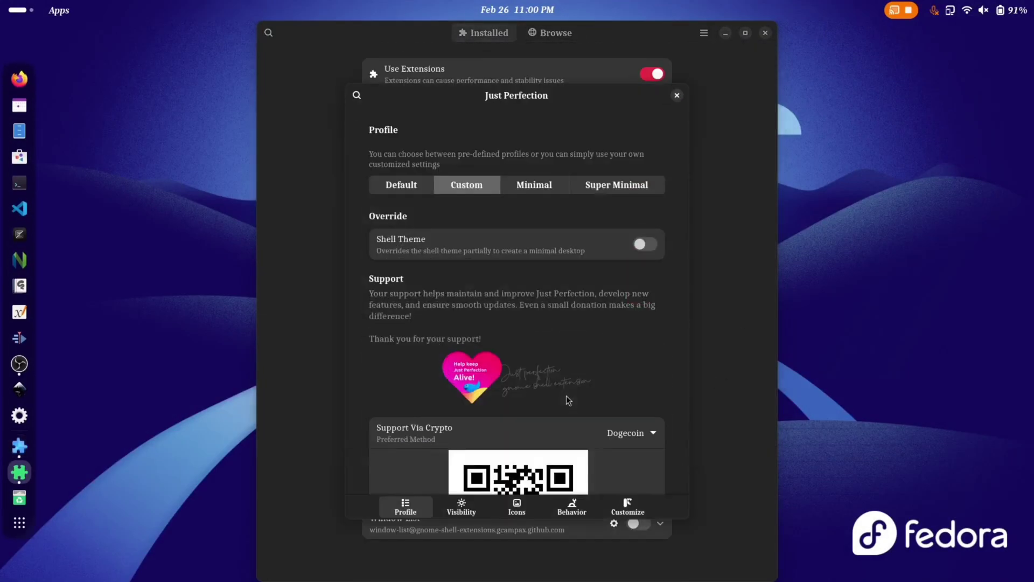
Test the Visibility switches for Activities, Clock, Keyboard Layout, Accessibility, Quick Settings and Dark Mode
left_click(464, 509)
scroll(512, 255, "down", 1)
left_click(634, 174)
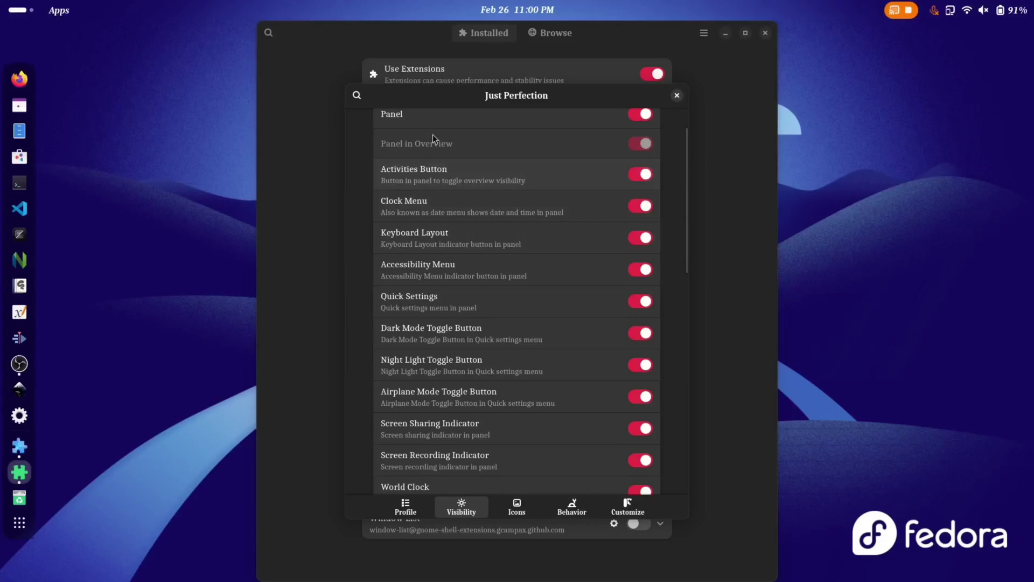
left_click(640, 206)
left_click(640, 238)
scroll(635, 258, "down", 1)
left_click(640, 226)
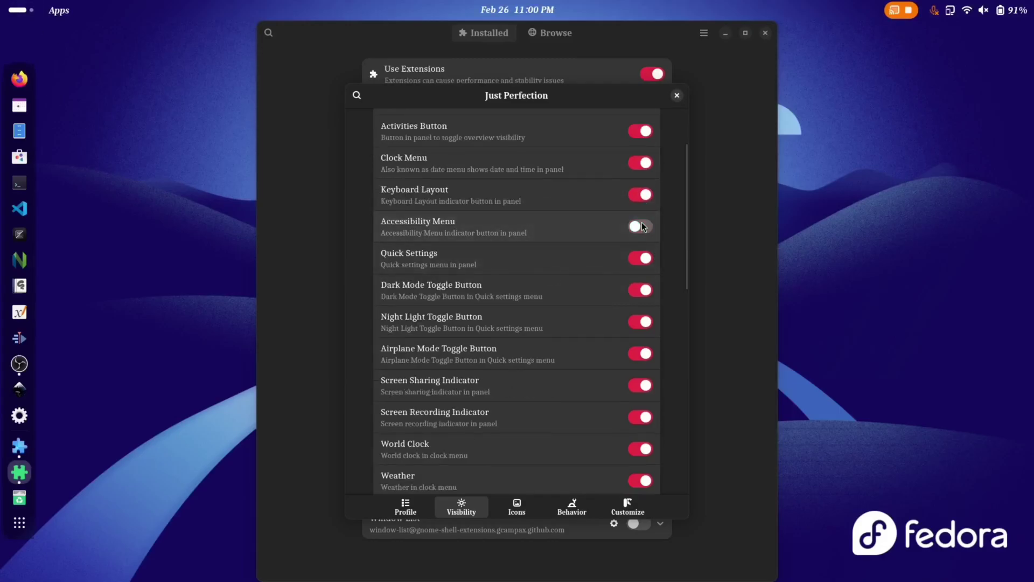
scroll(625, 223, "down", 1)
left_click(635, 217)
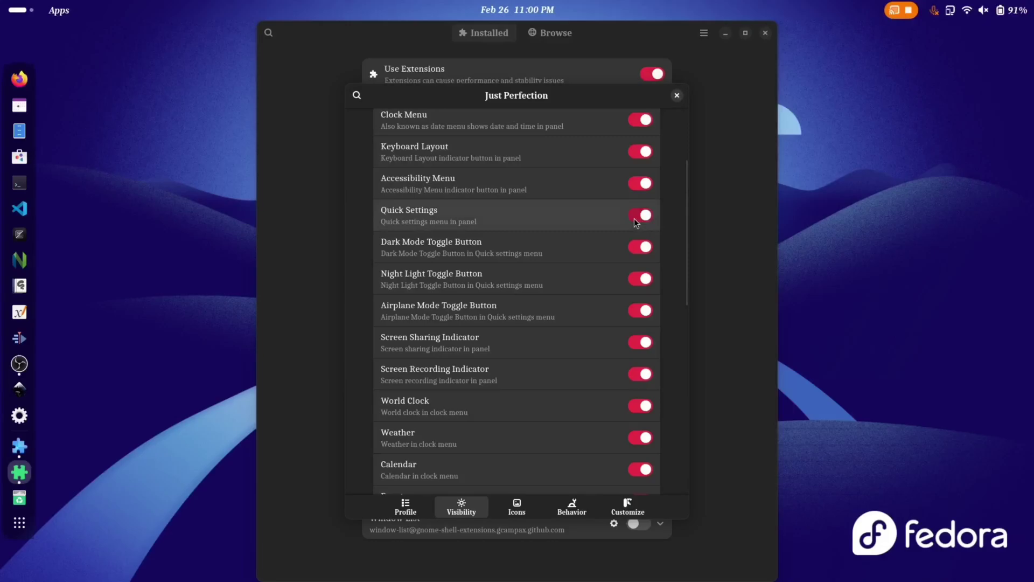
scroll(539, 231, "down", 1)
left_click(640, 204)
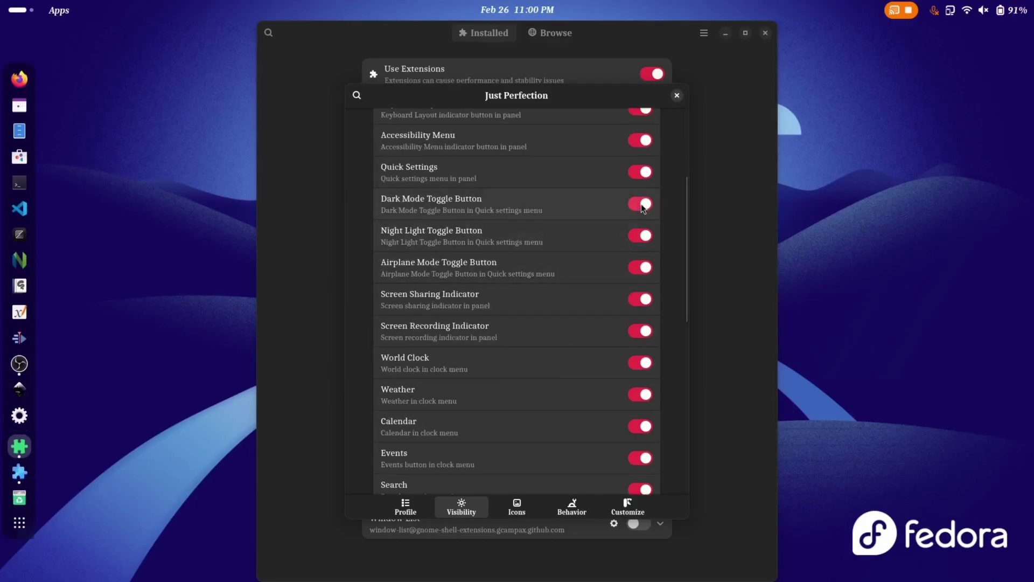
scroll(485, 274, "down", 1)
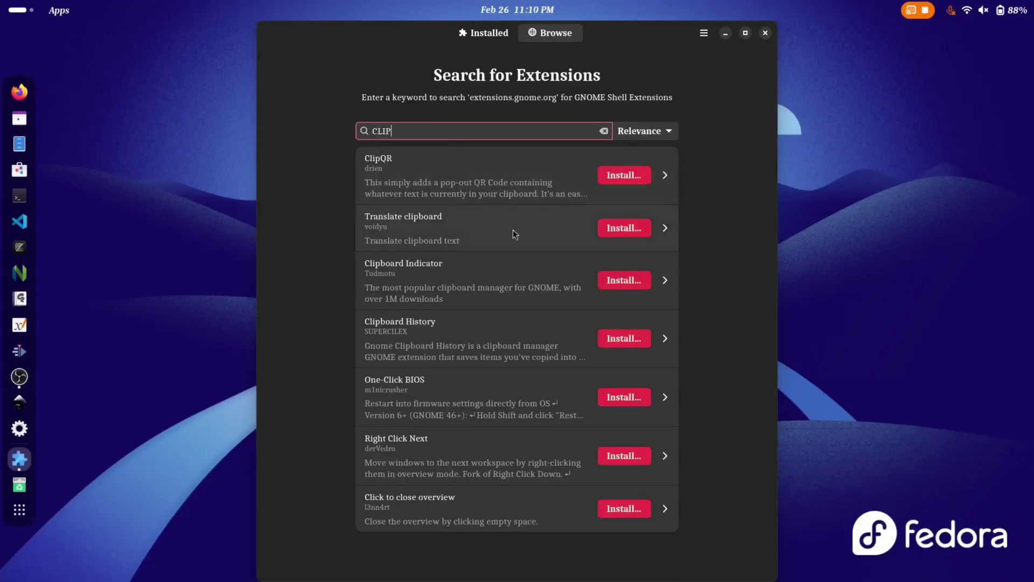
Install Clipboard Indicator and view its clipboard history from the top bar
left_click(615, 282)
left_click(584, 328)
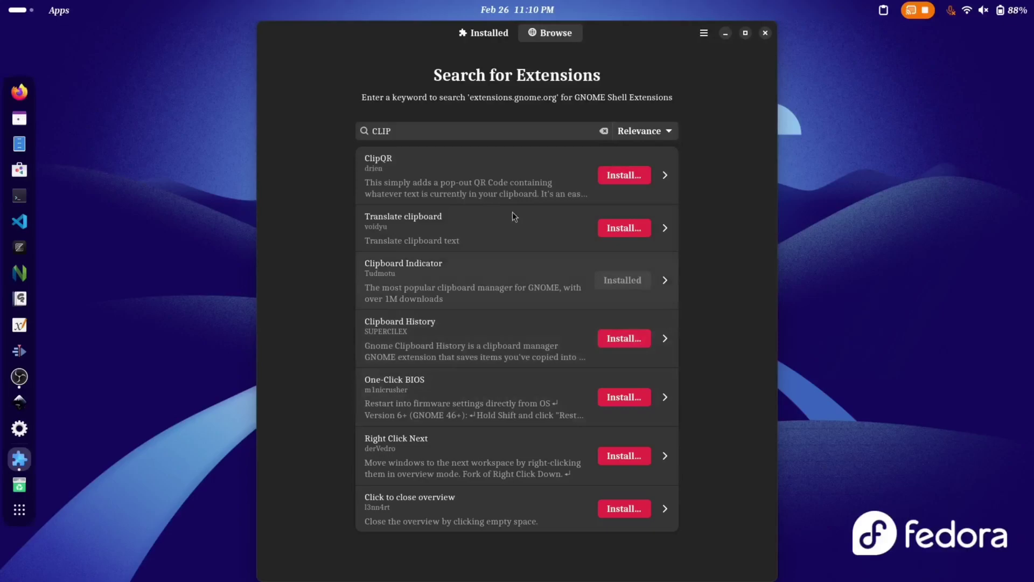
left_click(884, 10)
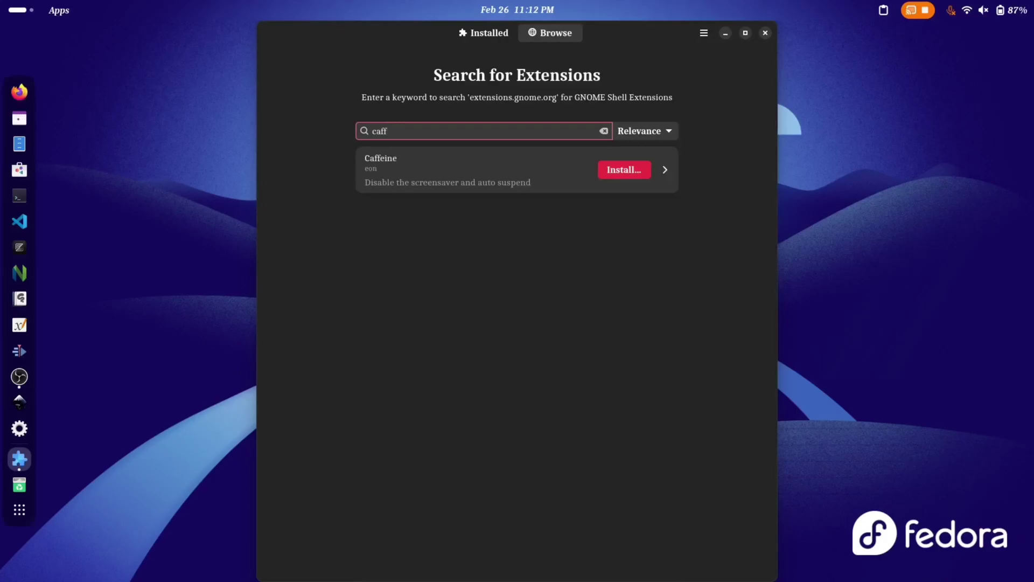
Install the Caffeine extension and switch it on in the Installed list
type("eine")
left_click(627, 169)
left_click(618, 323)
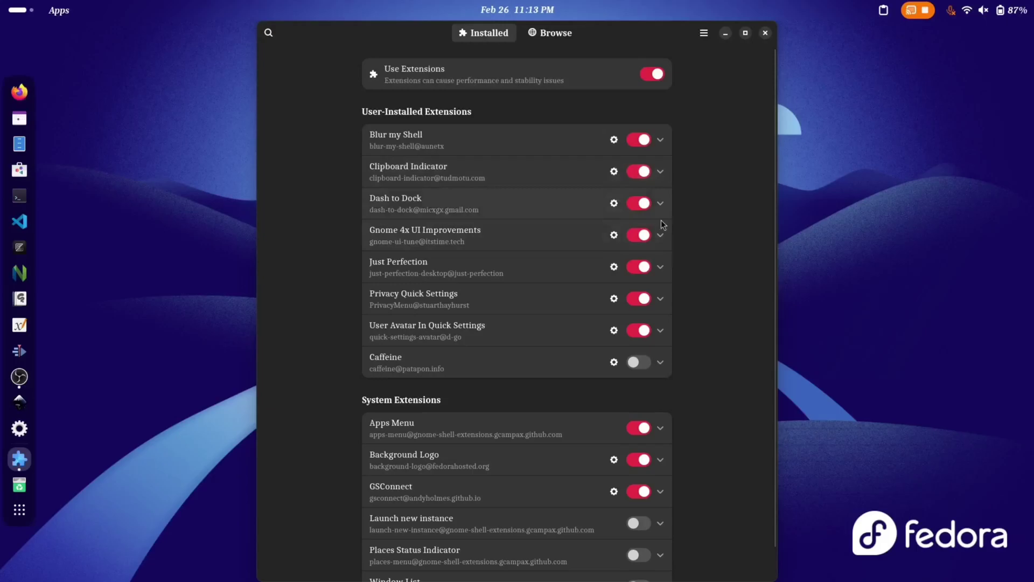
left_click(635, 362)
Turn on the Caffeine quick-settings tile with a 15-minute timer
left_click(986, 10)
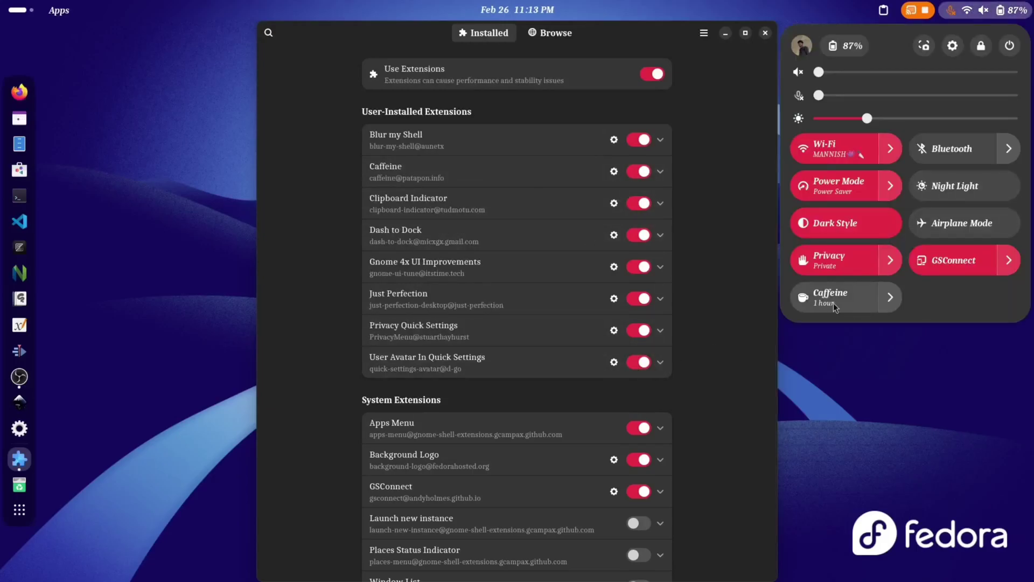
left_click(841, 308)
left_click(890, 297)
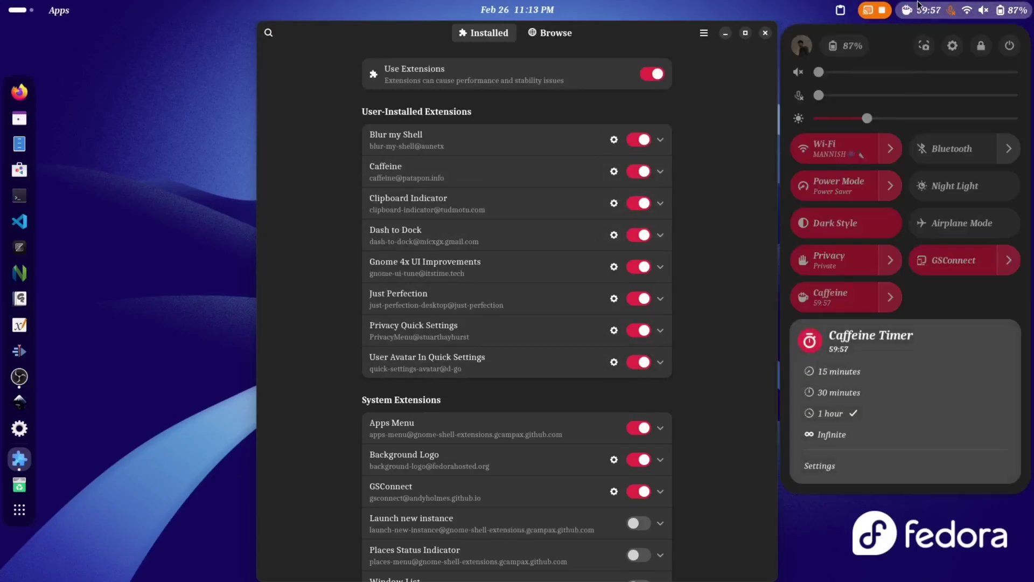
left_click(839, 371)
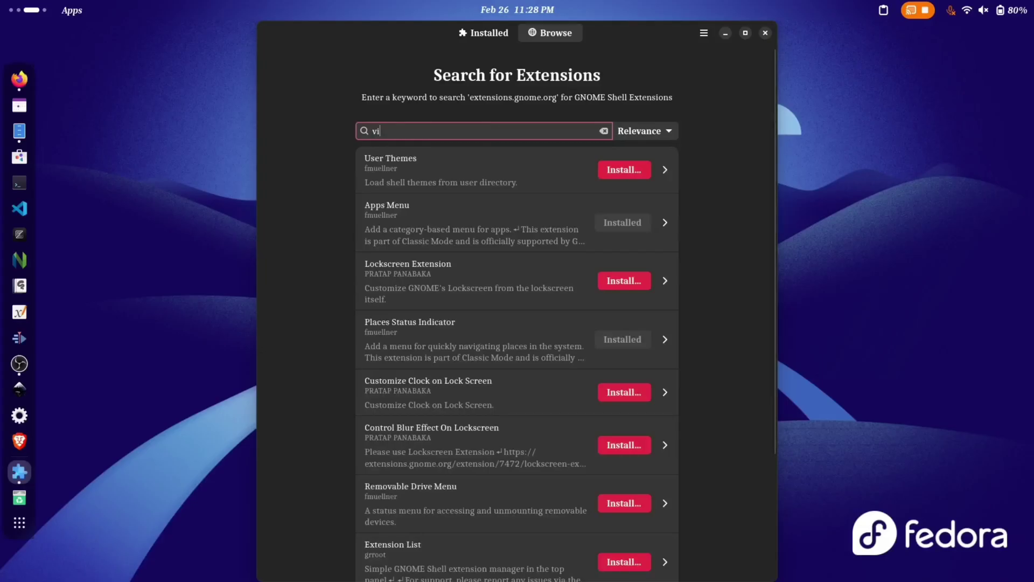
Install Vitals from a 'vitals' search and dismiss its settings window
type("tals")
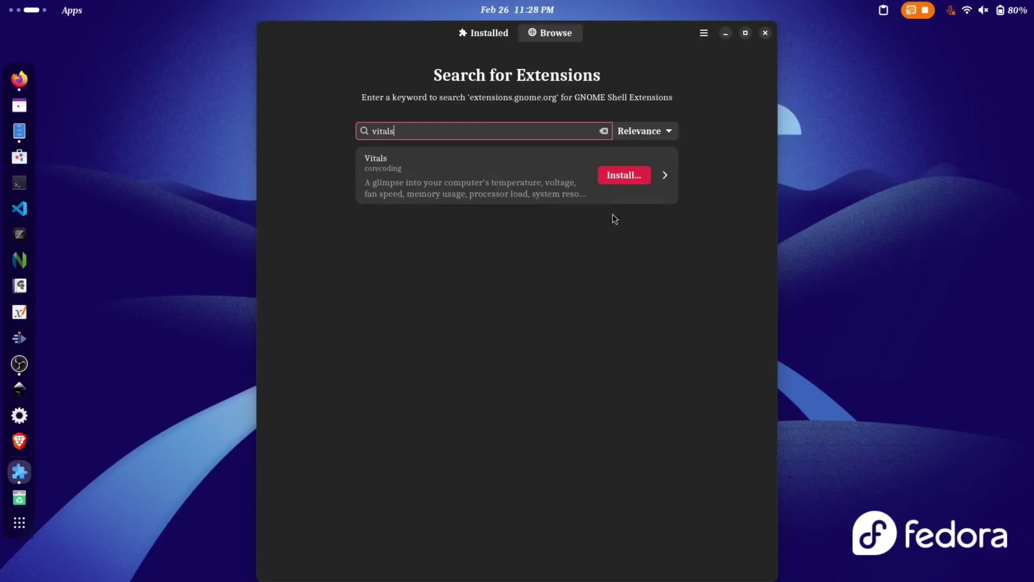
left_click(615, 181)
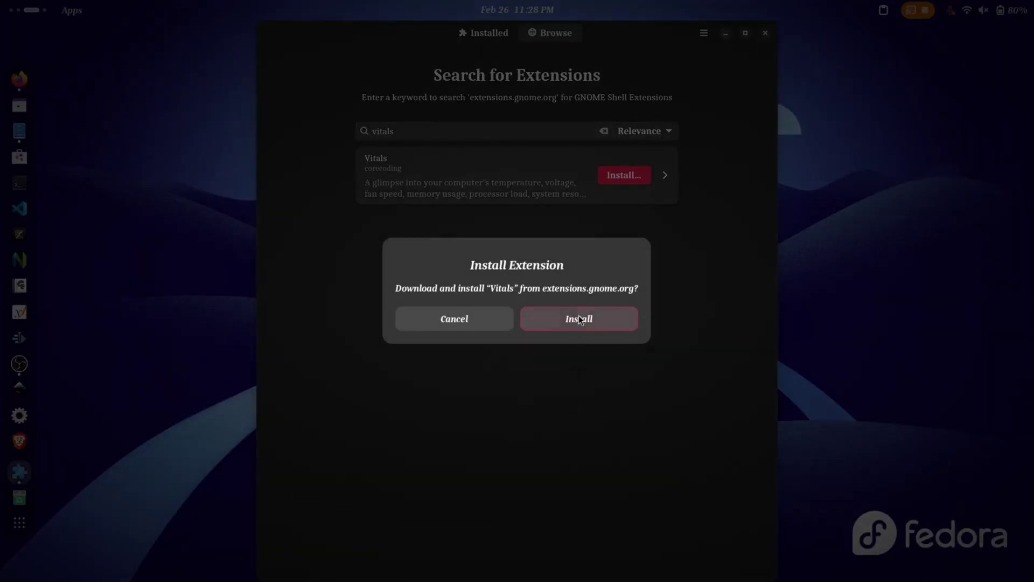
left_click(579, 316)
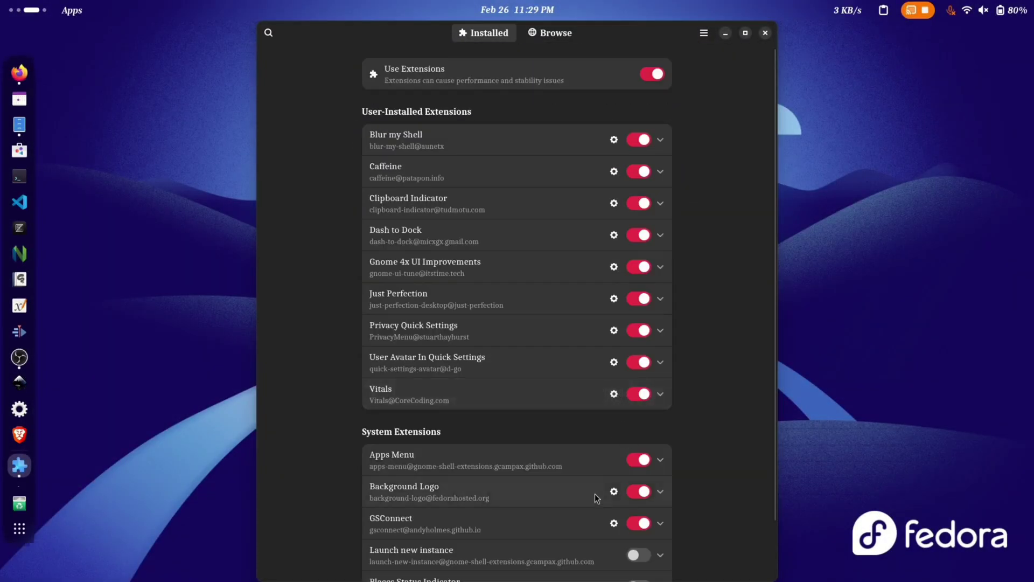
left_click(614, 392)
left_click(700, 113)
Open the Vitals readout menu in the top bar
left_click(846, 10)
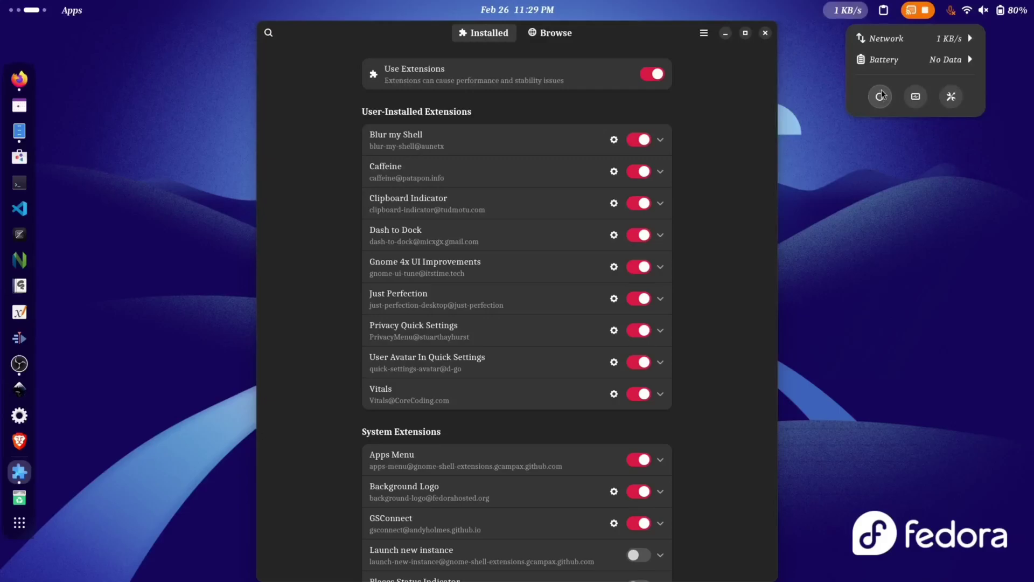
left_click(881, 89)
left_click(845, 10)
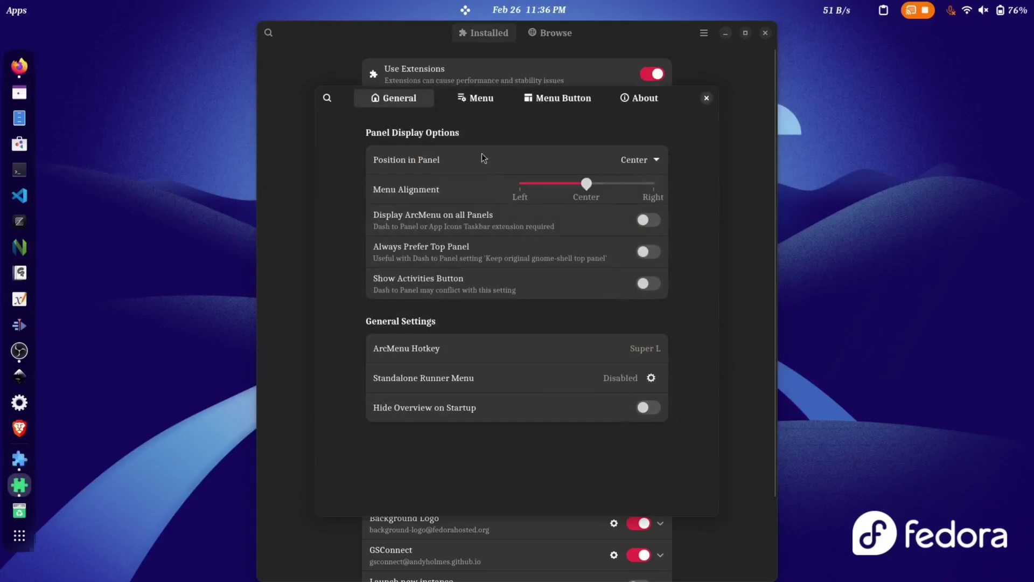
Browse ArcMenu's Modern, Touch, Launcher and Alternative menu layouts, keeping Elementary
left_click(476, 97)
left_click(516, 161)
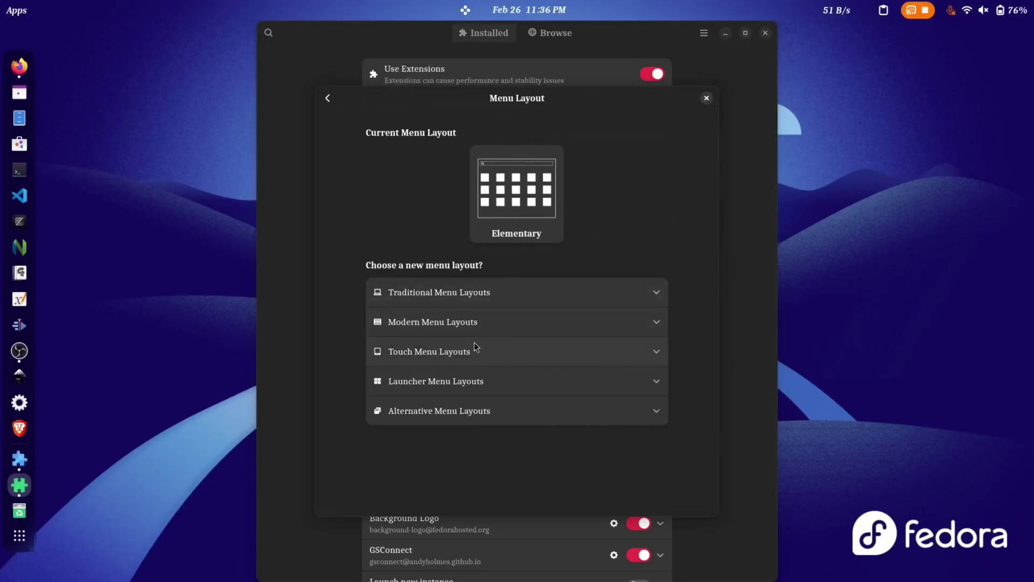
left_click(491, 322)
scroll(535, 431, "down", 5)
left_click(557, 429)
left_click(527, 464)
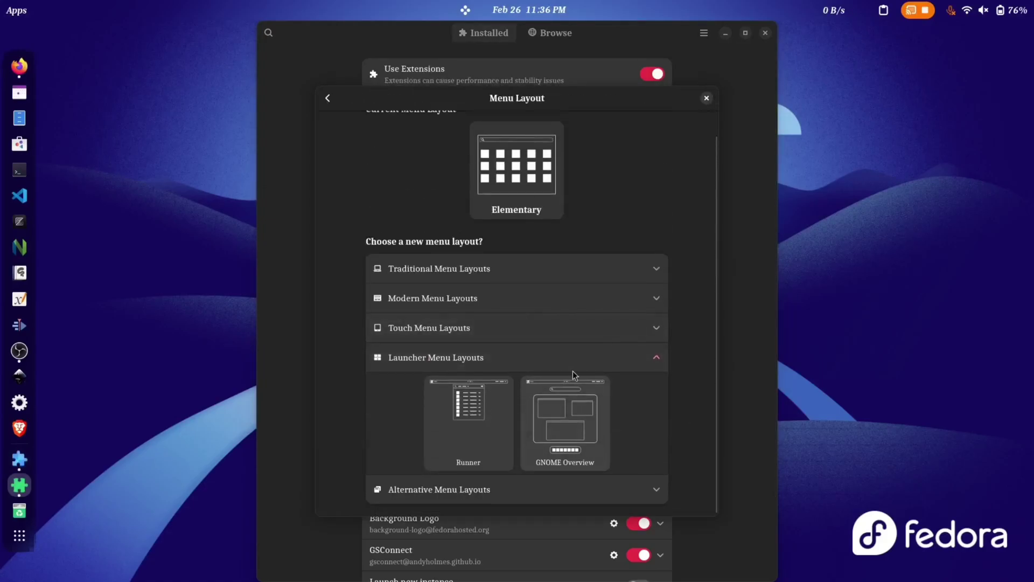
left_click(532, 487)
left_click(641, 389)
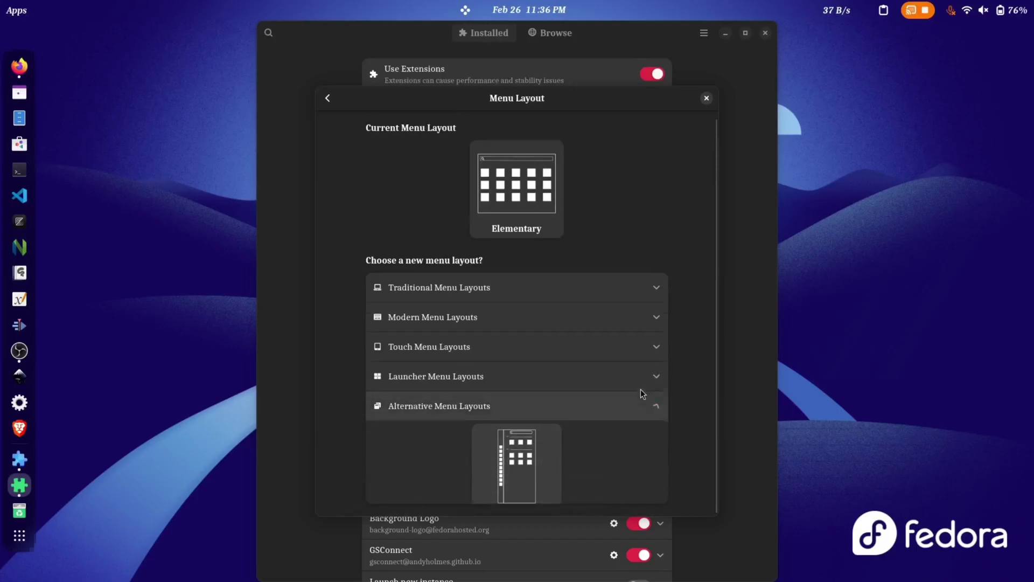
left_click(536, 351)
left_click(706, 98)
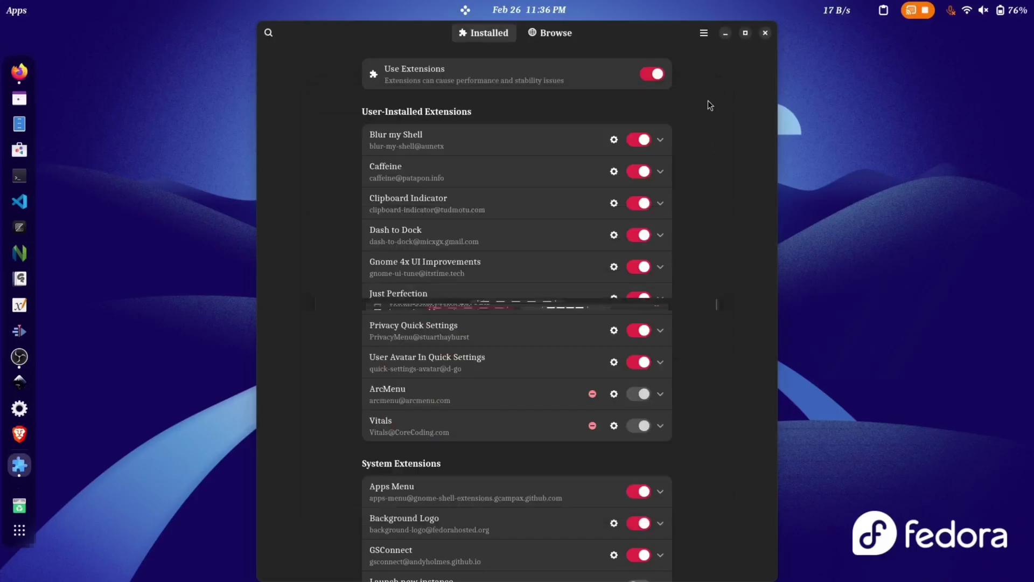
Open the ArcMenu launcher from the top bar and scroll through its apps
left_click(465, 9)
scroll(625, 215, "down", 5)
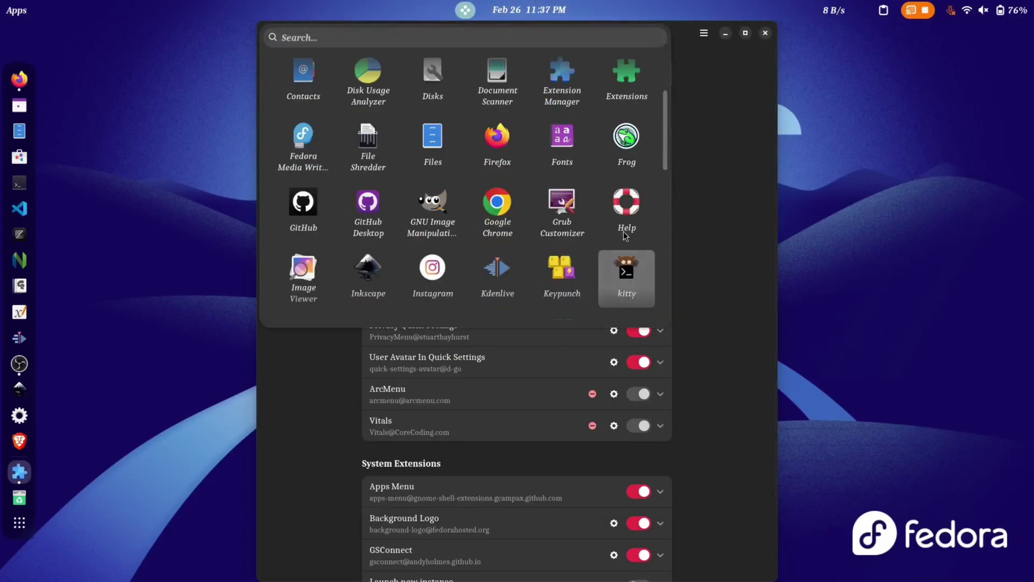
scroll(623, 265, "down", 5)
scroll(538, 261, "down", 5)
scroll(451, 257, "down", 5)
scroll(615, 271, "down", 2)
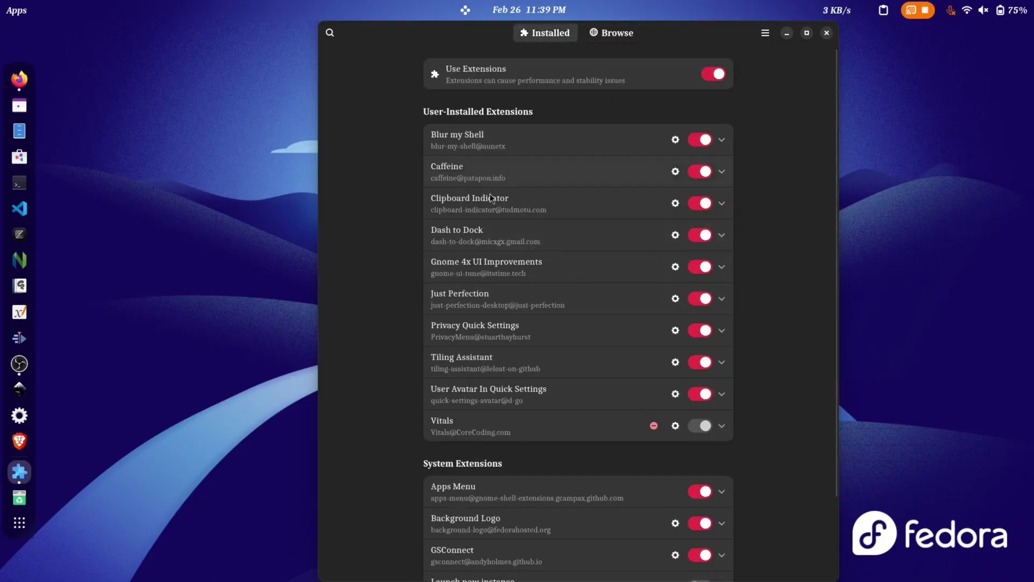
In Tiling Assistant's settings, include apps from all workspaces in the tiling popup
scroll(535, 358, "down", 2)
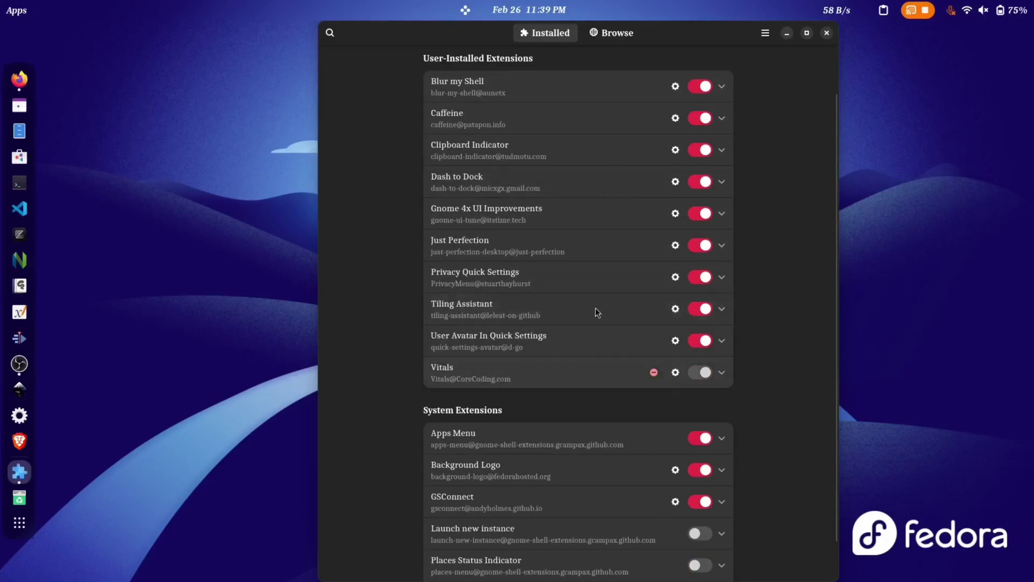
left_click(675, 308)
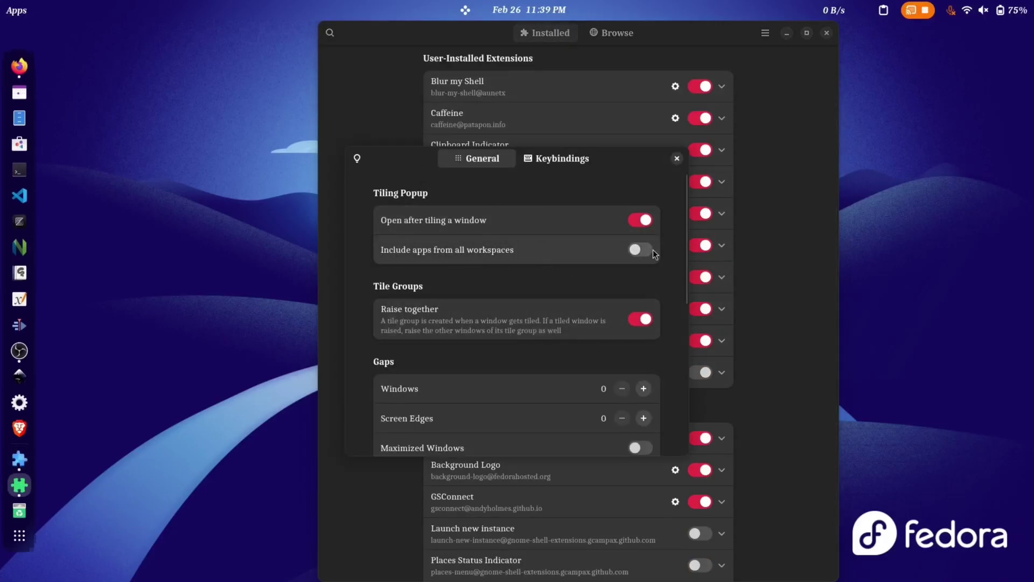
left_click(641, 250)
Scroll through the settings, then tile the settings window to the right screen half
scroll(643, 253, "down", 3)
scroll(647, 232, "up", 3)
scroll(576, 312, "down", 1)
scroll(593, 318, "down", 1)
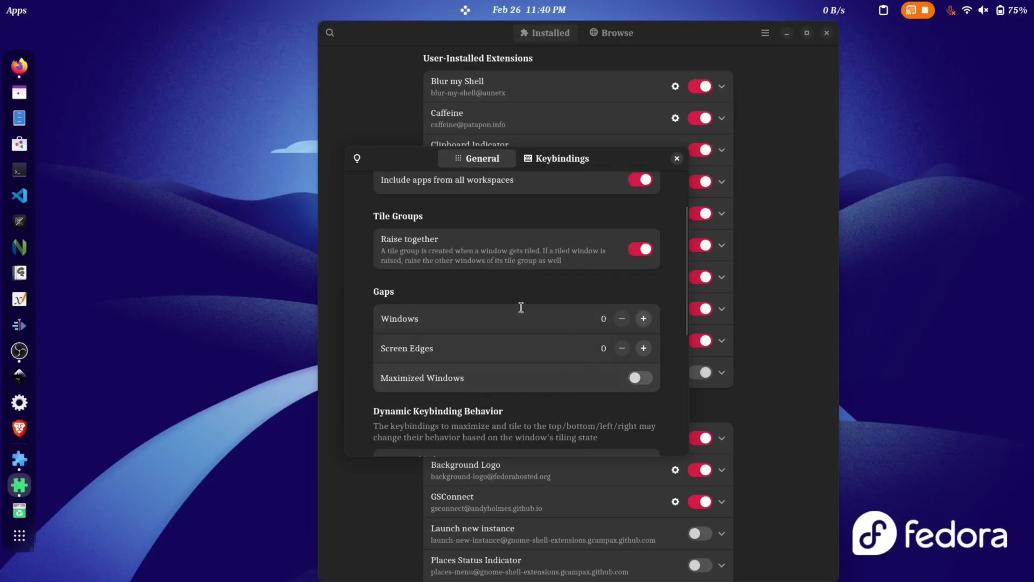
scroll(521, 307, "down", 2)
scroll(486, 342, "down", 2)
scroll(465, 279, "down", 3)
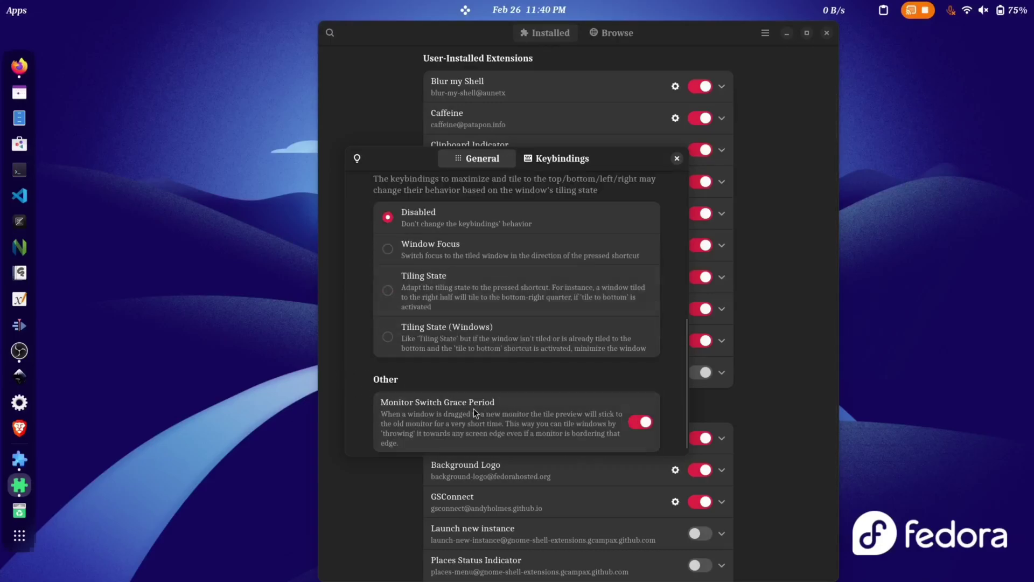
scroll(471, 318, "up", 1)
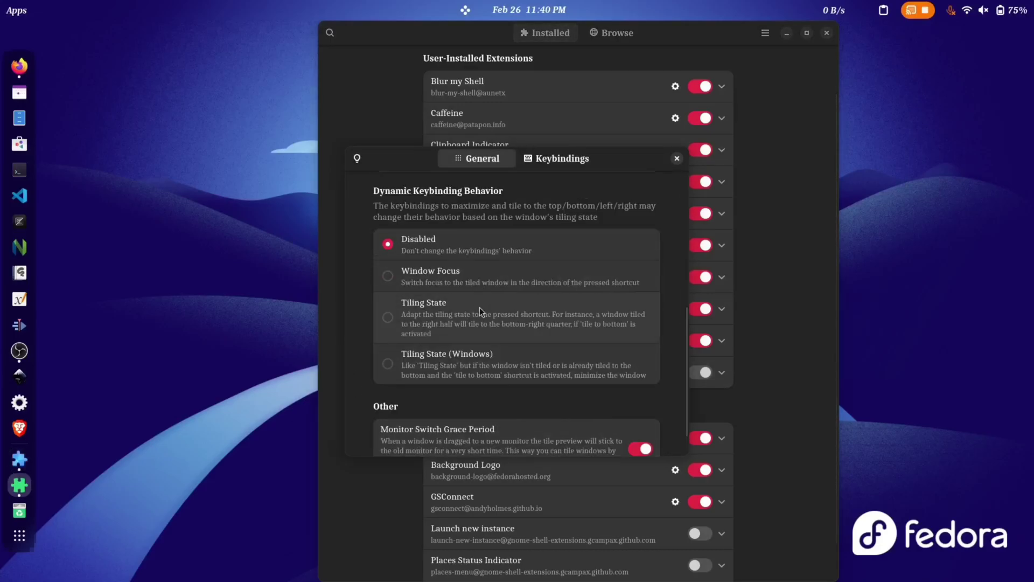
mouse_move(385, 158)
left_mouse_down()
mouse_move(1033, 231)
mouse_move(1033, 34)
left_mouse_up()
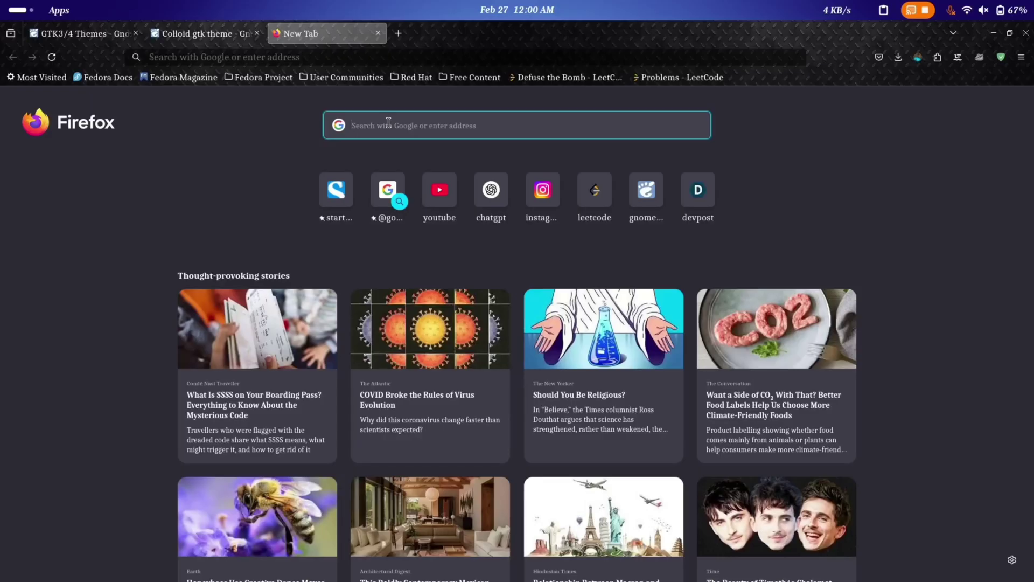
Download Colloid.tar.xz from the Colloid gtk theme page on gnome-look.org
type("gnome ")
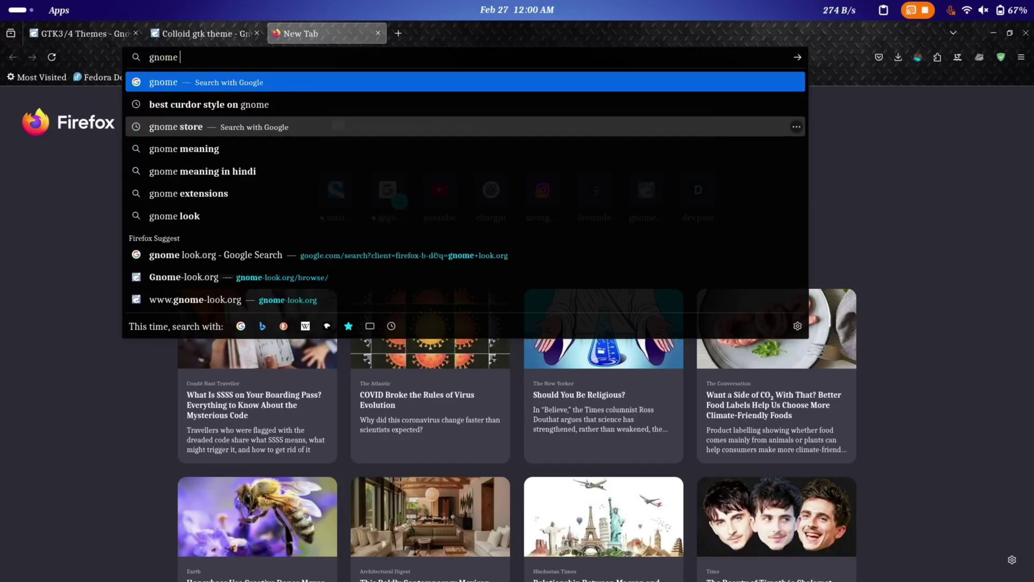
type("lo")
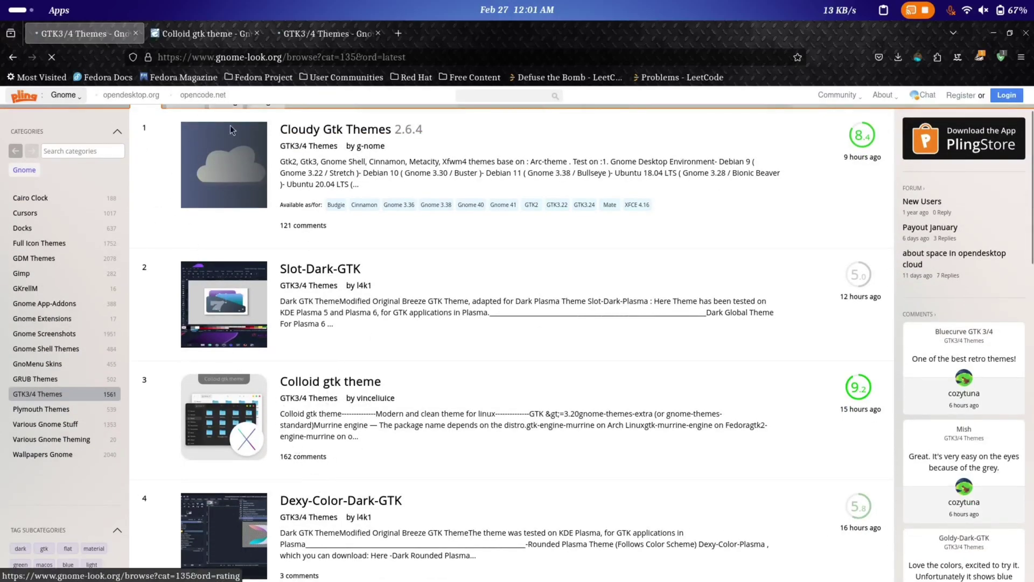
key("ctrl+Tab")
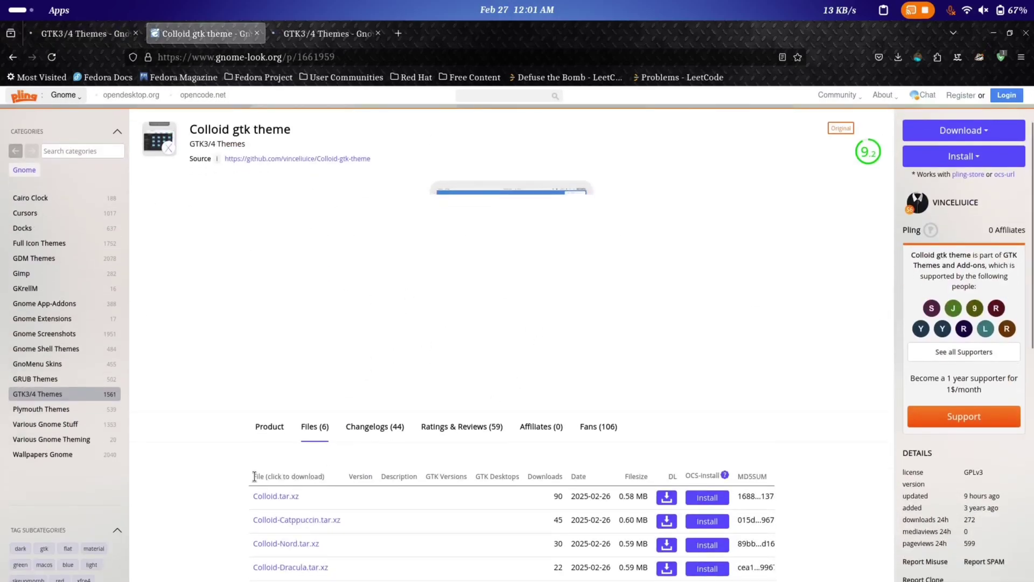
scroll(676, 291, "down", 4)
left_click(676, 291)
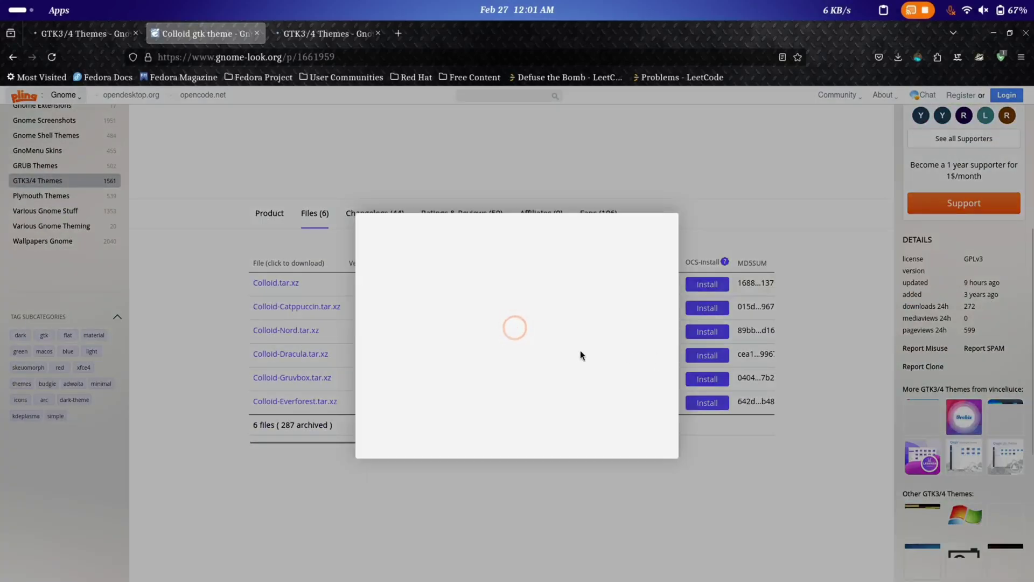
Extract the downloaded Colloid.tar(1).xz archive in place in the Downloads folder
key("super+h")
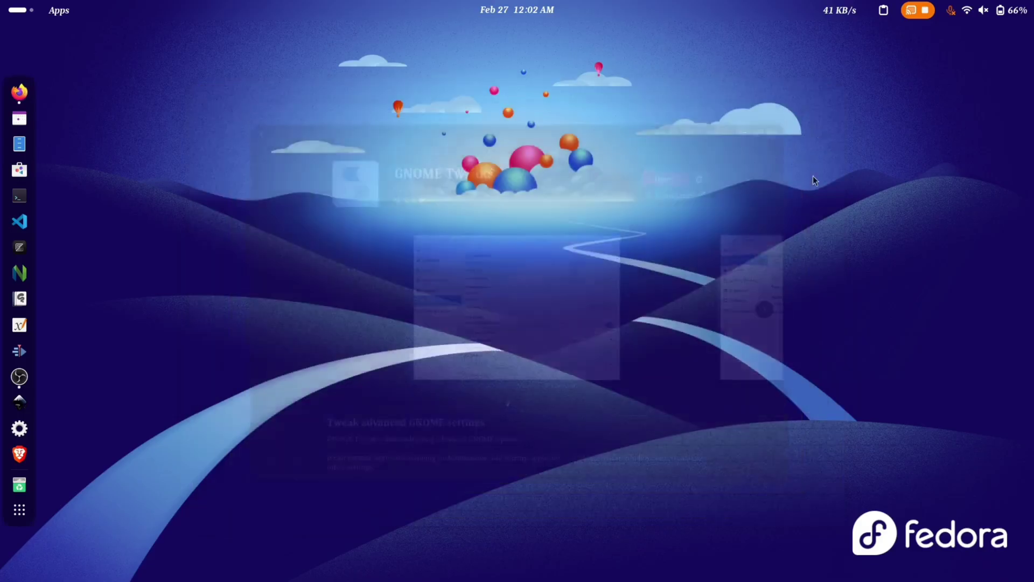
key("super+e")
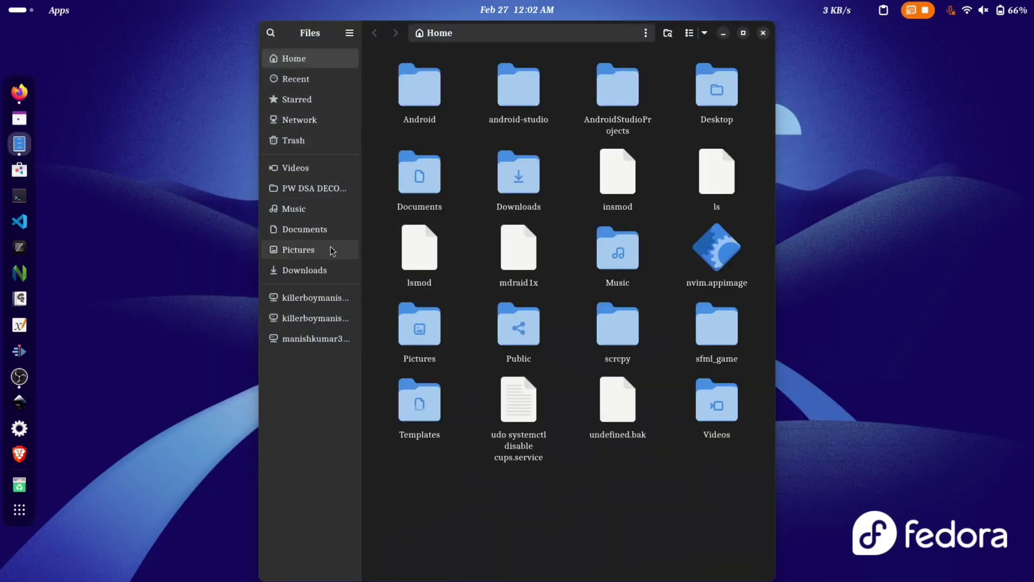
left_click(339, 269)
right_click(429, 92)
left_click(454, 102)
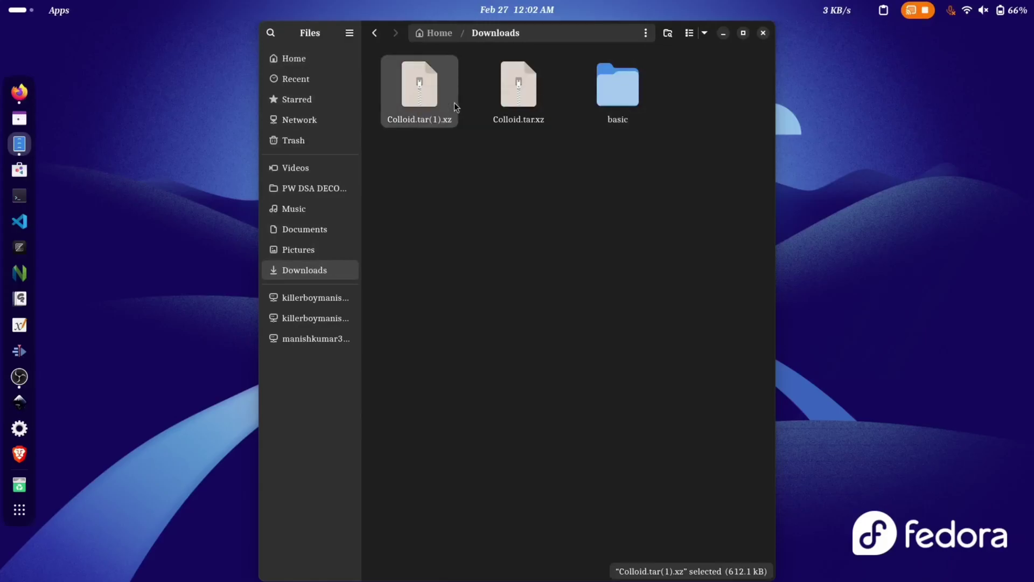
Move all 27 extracted Colloid theme folders into the hidden ~/.themes folder
double_click(414, 93)
key("ctrl+a")
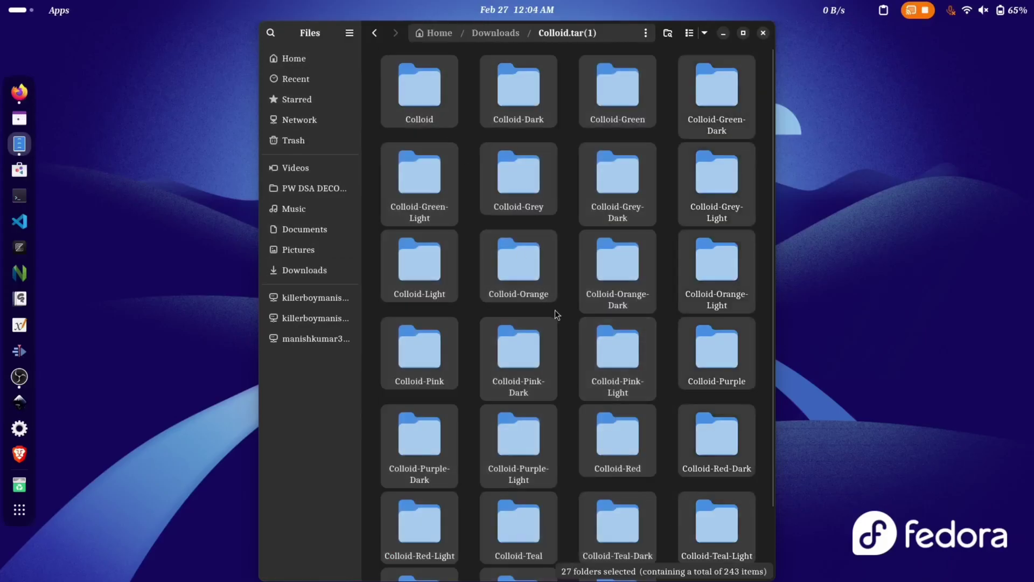
right_click(555, 310)
left_click(549, 294)
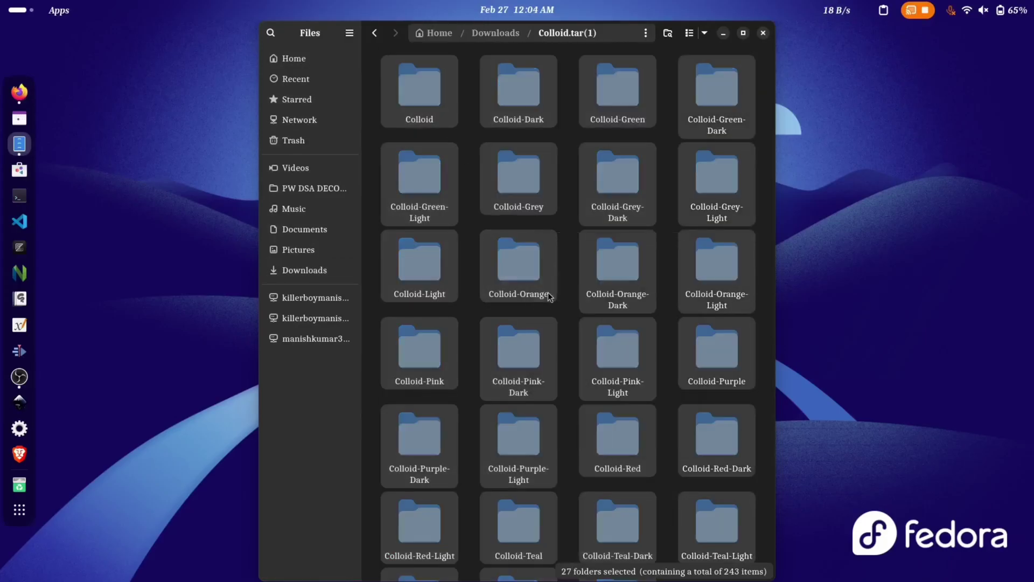
left_click(311, 60)
scroll(541, 434, "down", 1)
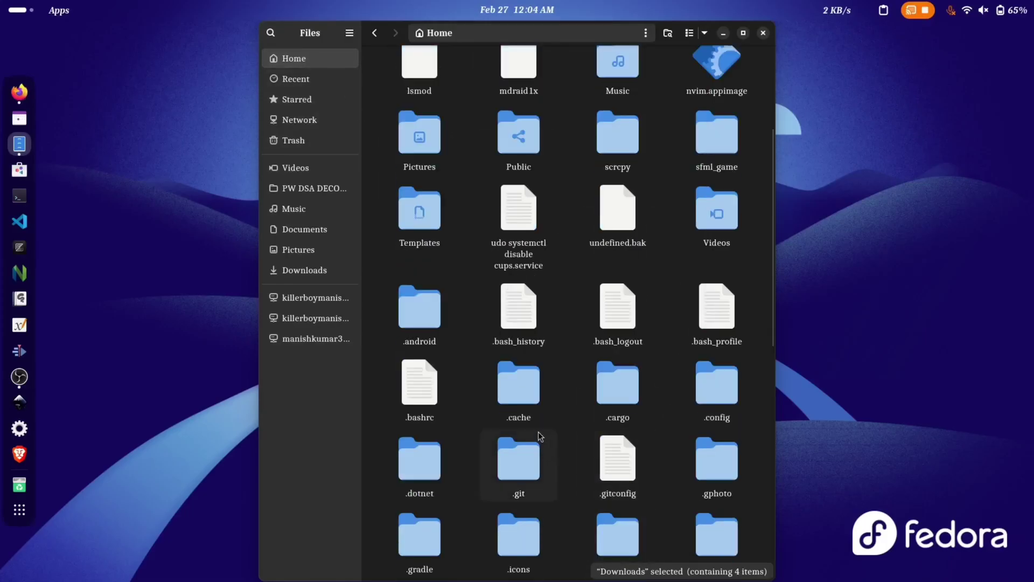
scroll(646, 474, "down", 2)
key("ctrl+h")
right_click(598, 533)
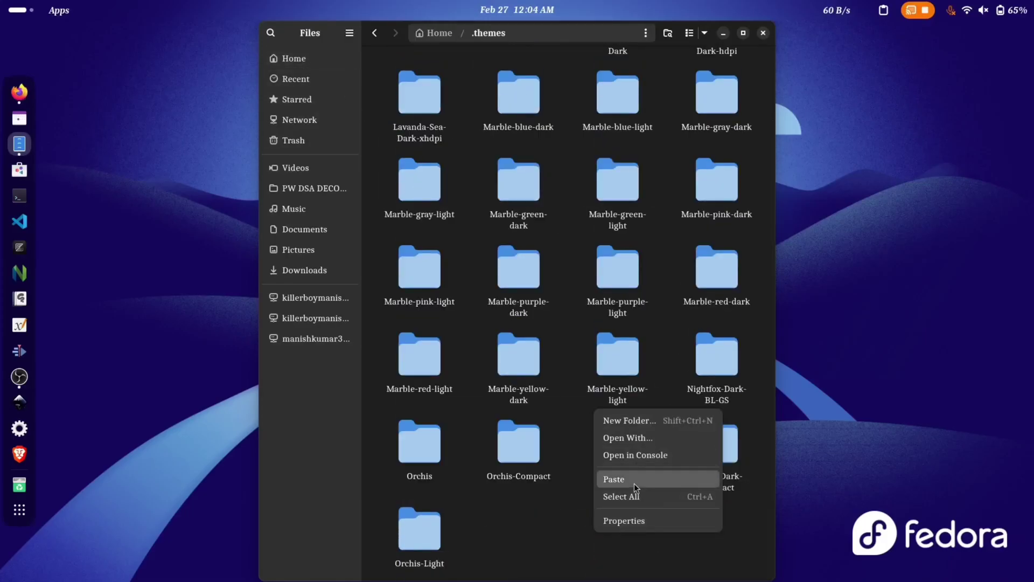
left_click(636, 478)
scroll(611, 321, "down", 5)
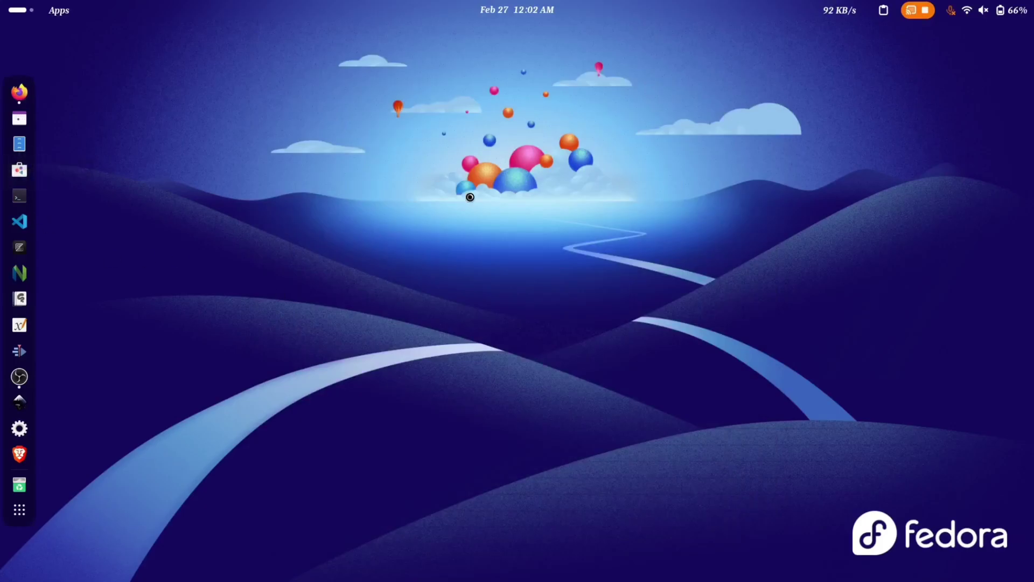
Launch GNOME Tweaks from the app grid after searching 'gn'
type("gnome")
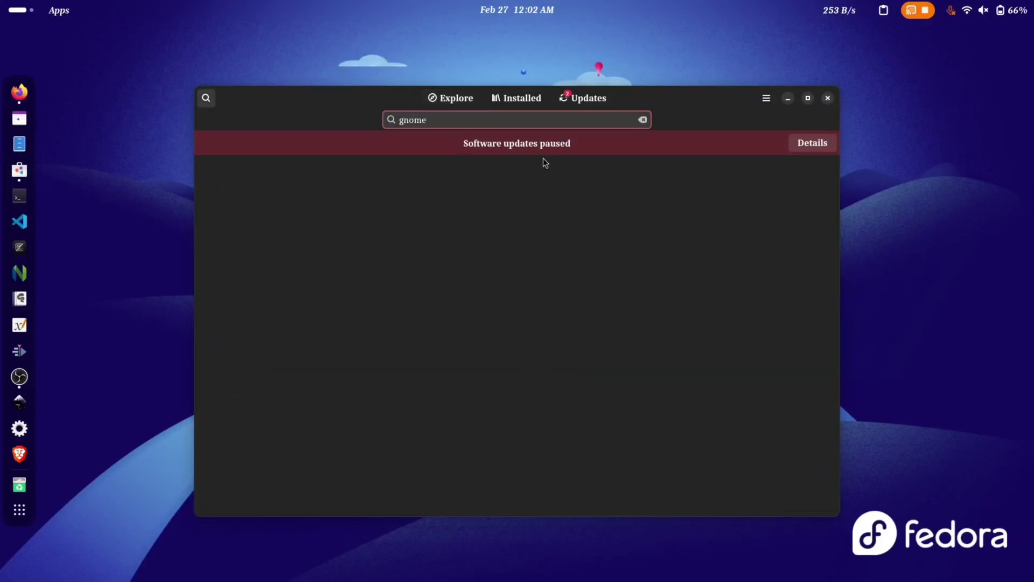
type(" t")
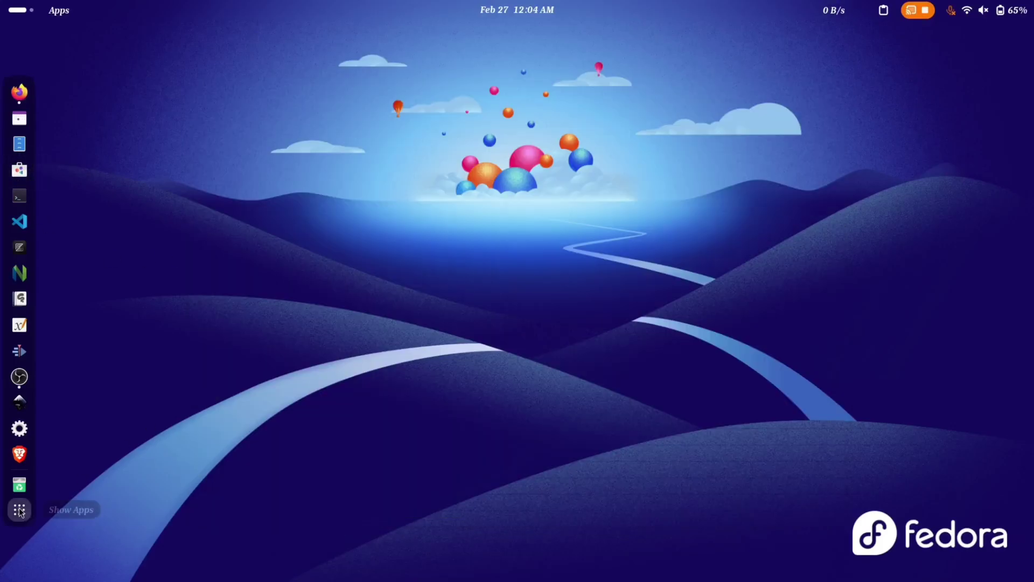
left_click(20, 509)
type("gn")
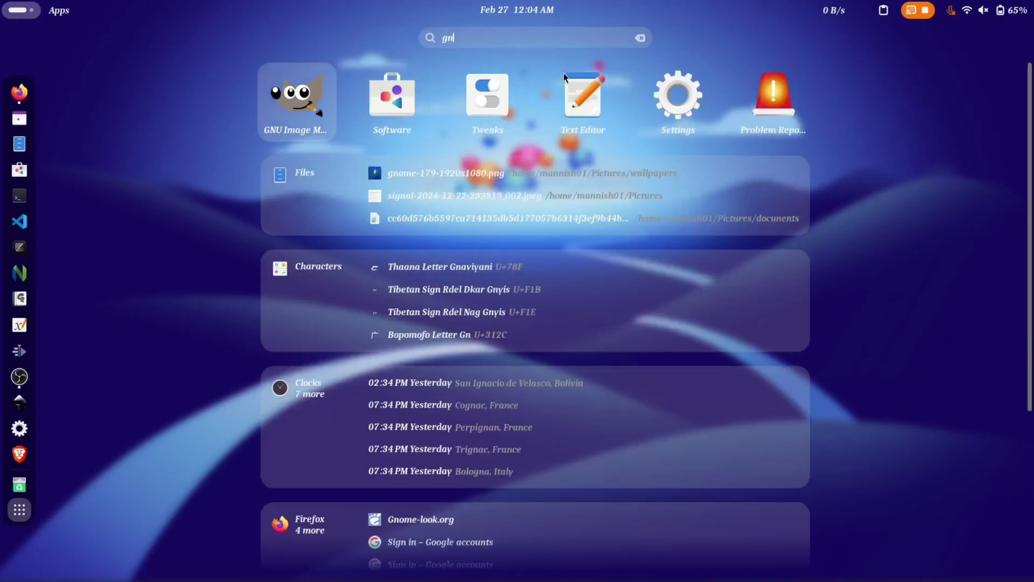
left_click(501, 116)
Choose Colloid-Light from the Icons dropdown on Tweaks' Appearance page
left_click(374, 196)
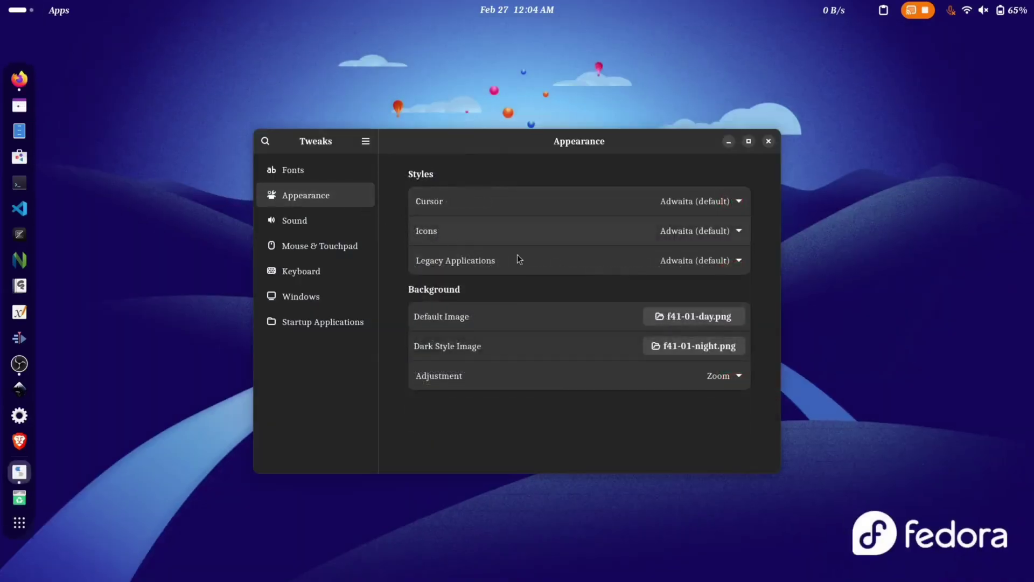
left_click(737, 231)
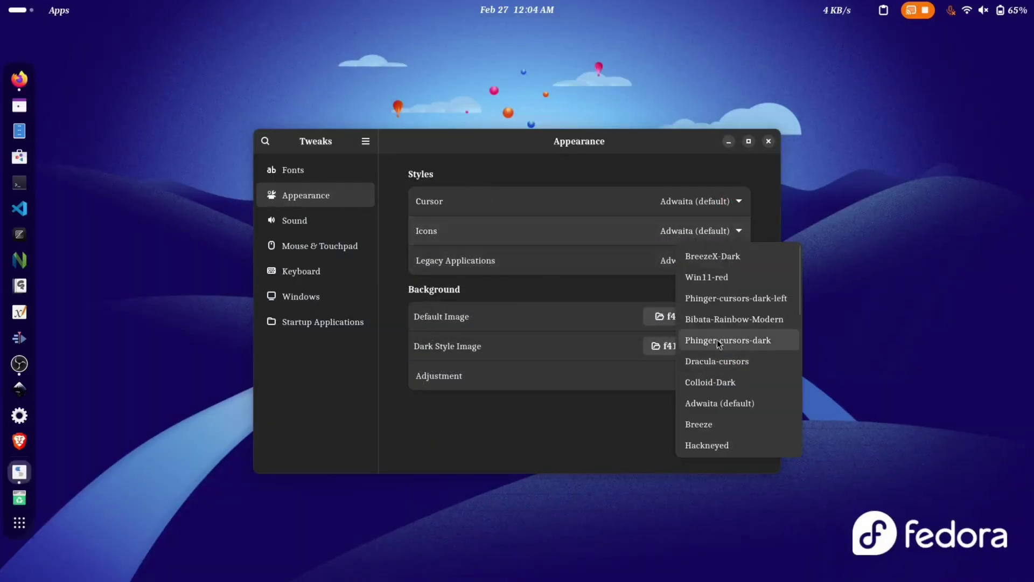
scroll(720, 337, "down", 3)
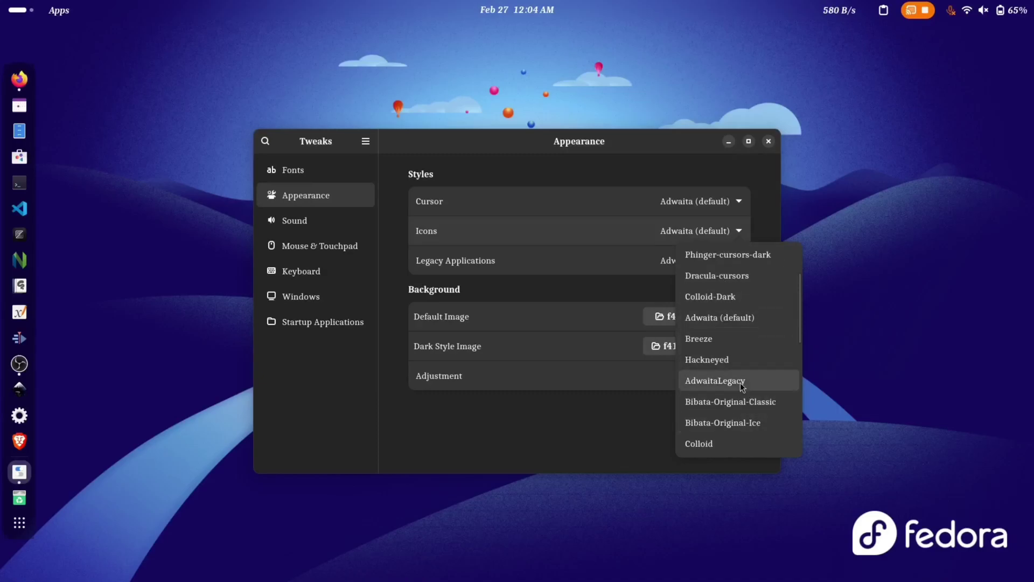
scroll(746, 401, "down", 1)
scroll(747, 412, "down", 5)
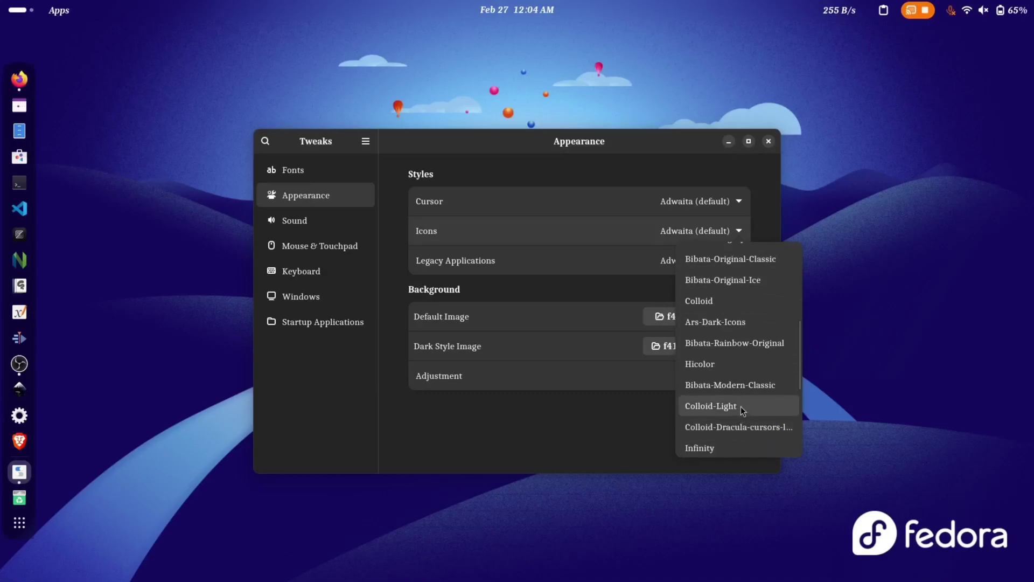
scroll(746, 410, "down", 3)
left_click(725, 347)
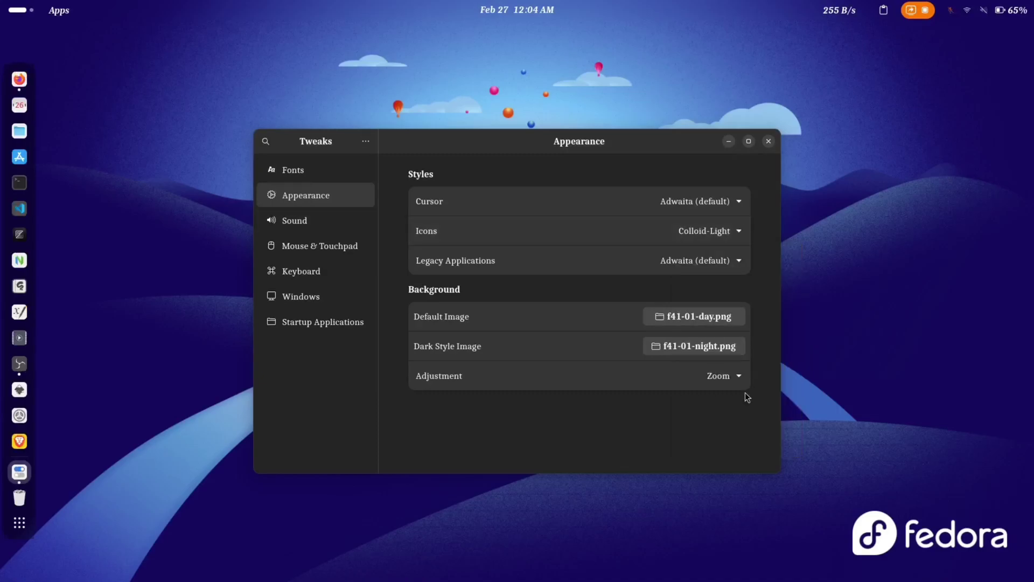
Show the application grid from the dock to view the Colloid-Light icons
left_click(20, 522)
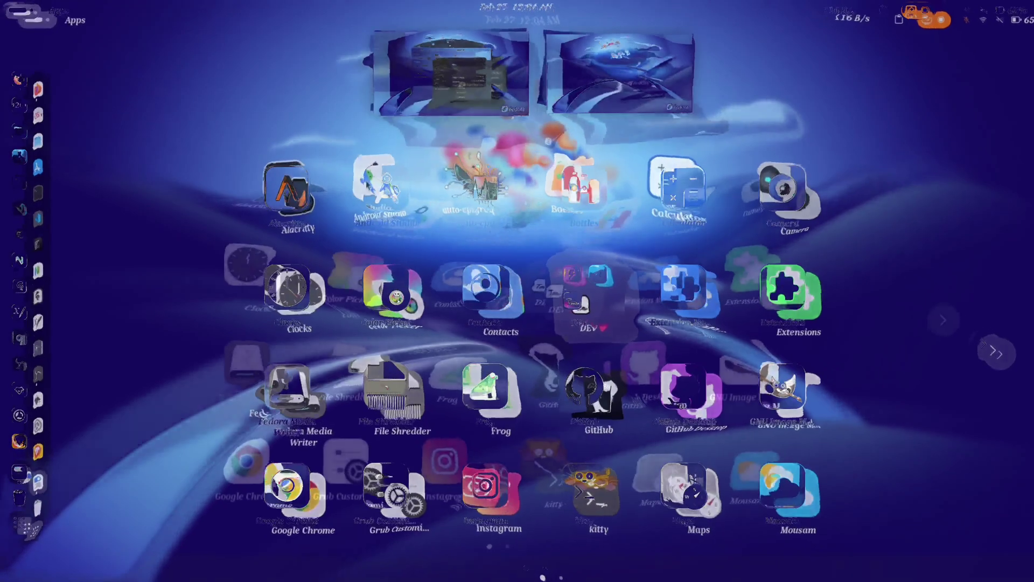